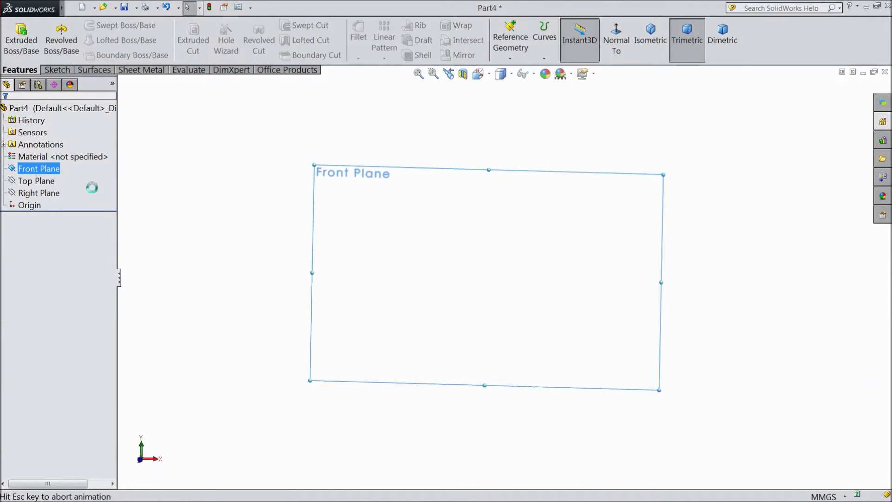
- Draw a horizontal line from the origin on the Front Plane and dimension it to 36 mm
click(79, 26)
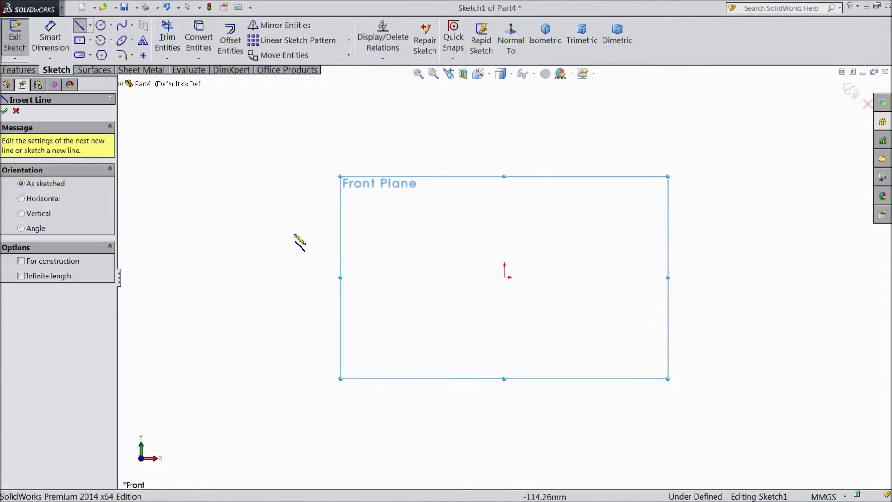
click(505, 278)
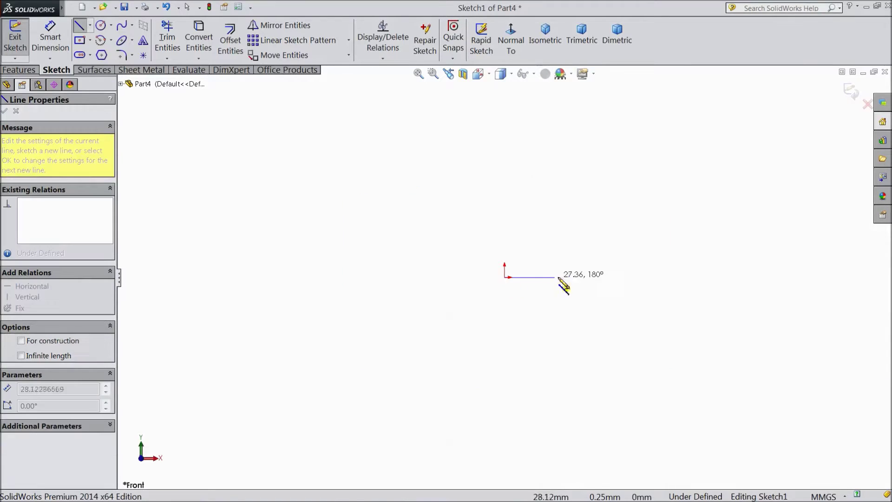
click(694, 277)
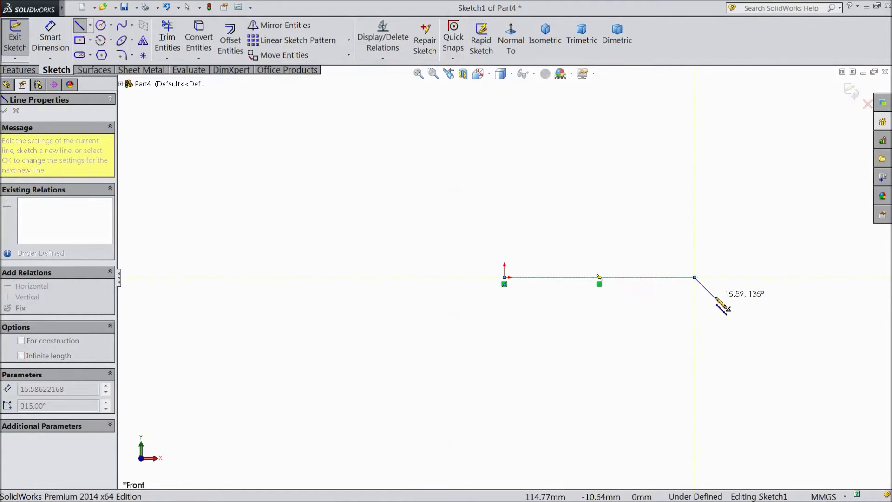
right_click(720, 304)
click(748, 86)
scroll(698, 326, down, 5)
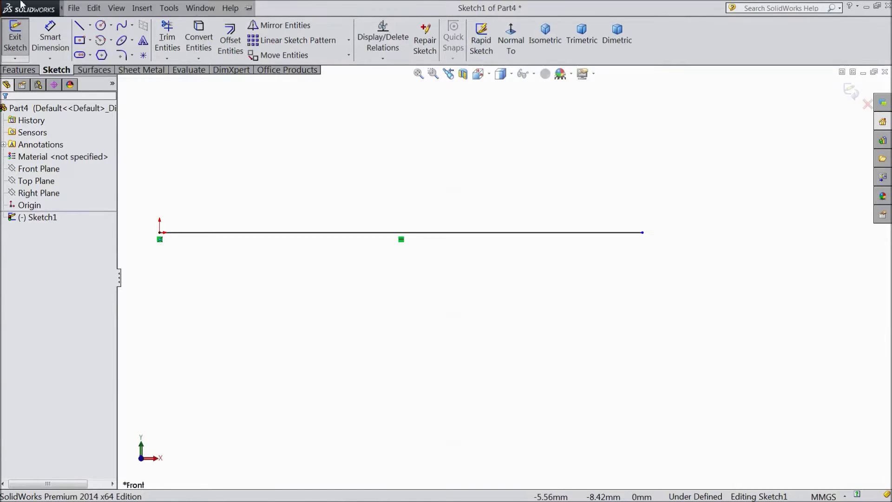
click(51, 38)
click(388, 233)
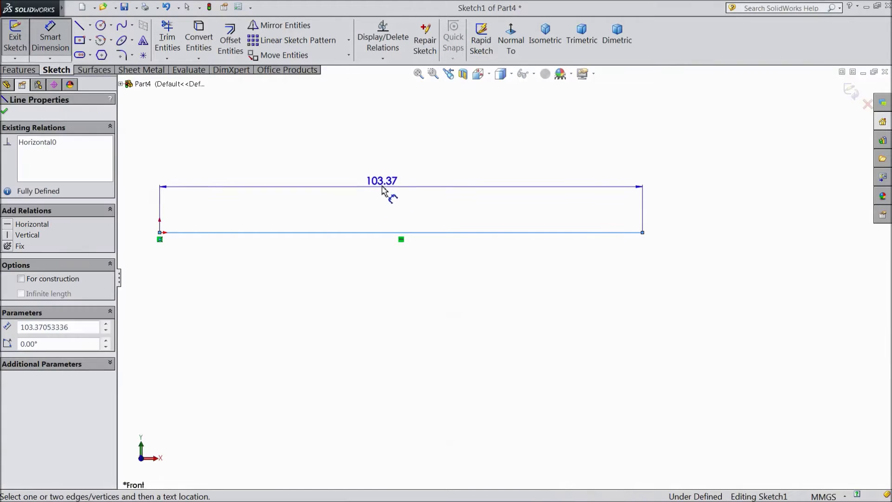
click(389, 178)
text(36)
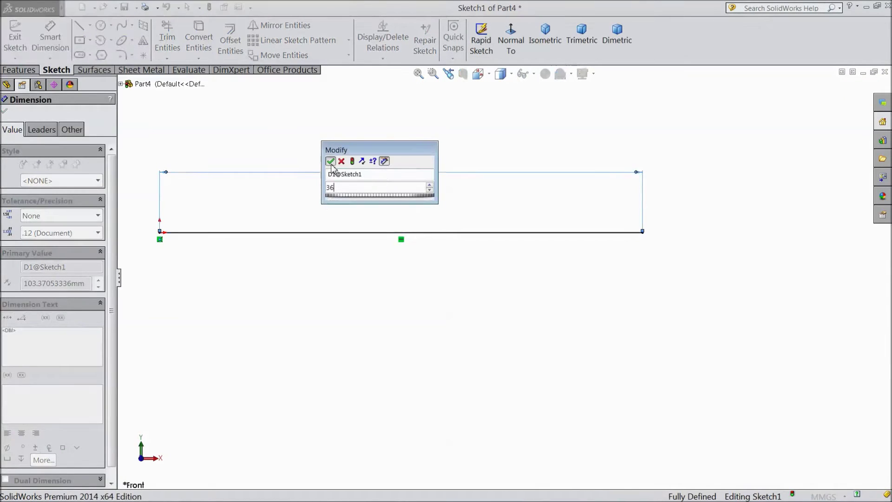
click(330, 161)
click(48, 50)
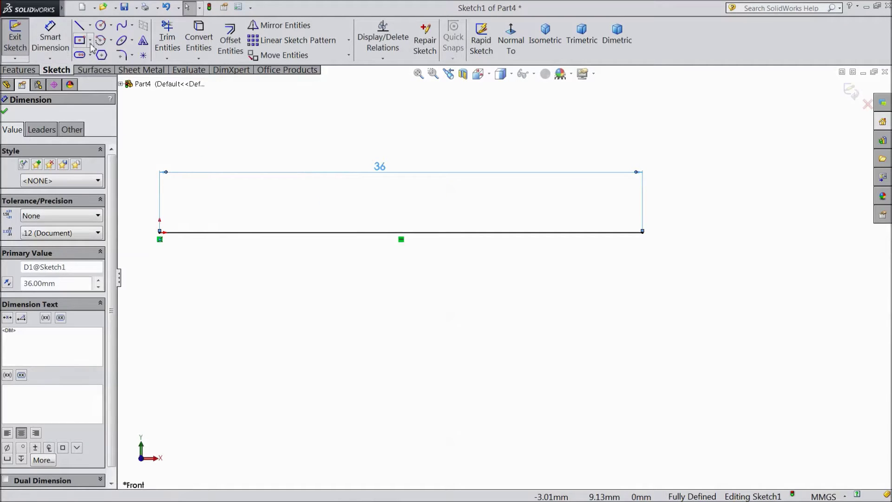
- Draw the stepped outline below the 36 mm line and close it at the line's right end
click(80, 27)
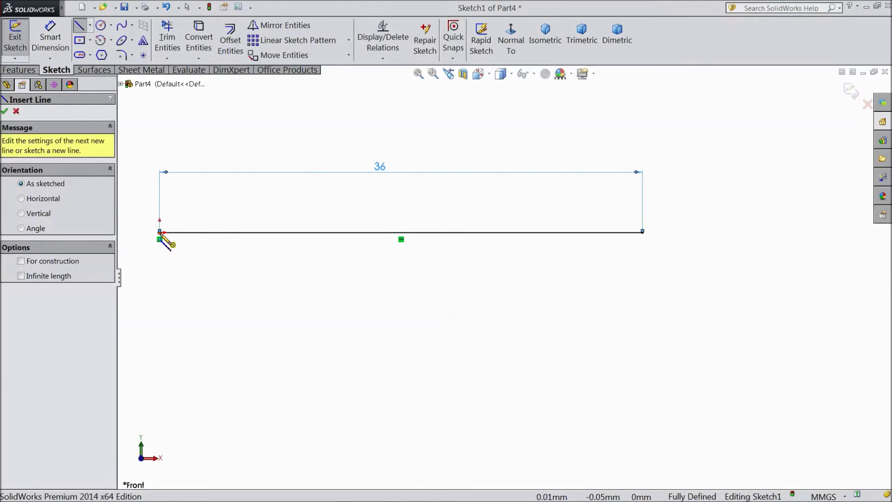
click(159, 233)
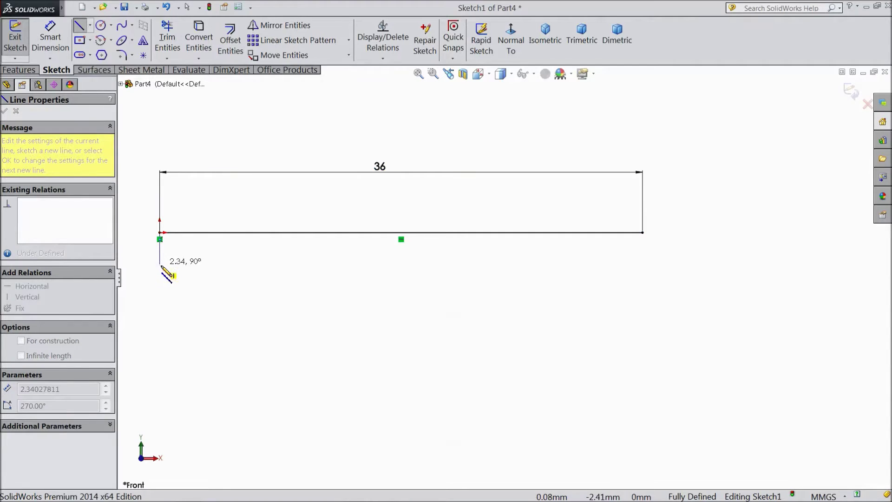
click(160, 266)
click(199, 266)
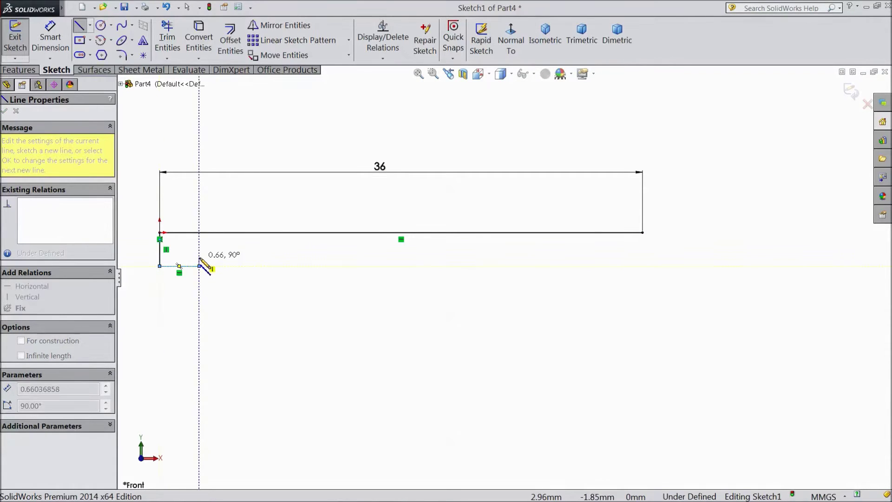
click(214, 257)
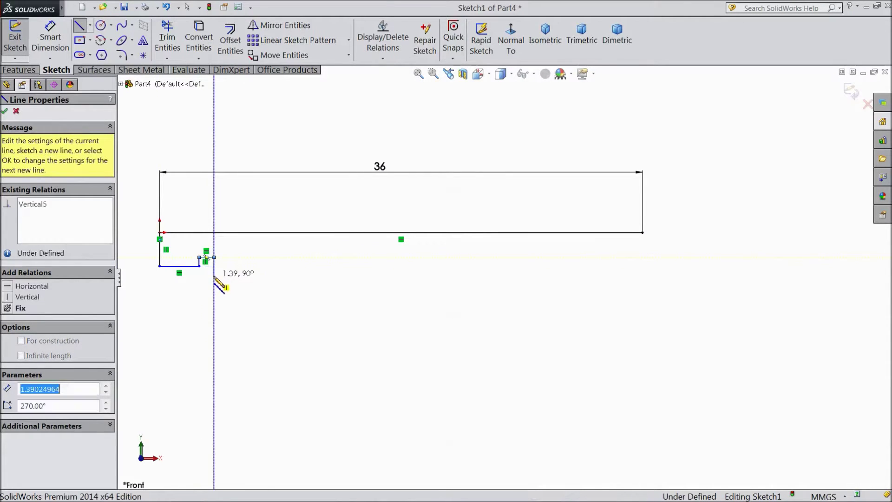
click(214, 276)
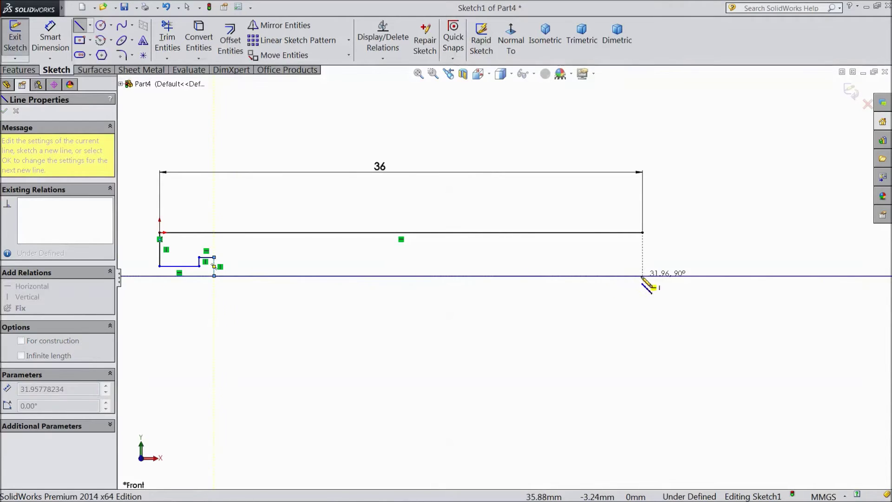
click(643, 276)
click(642, 232)
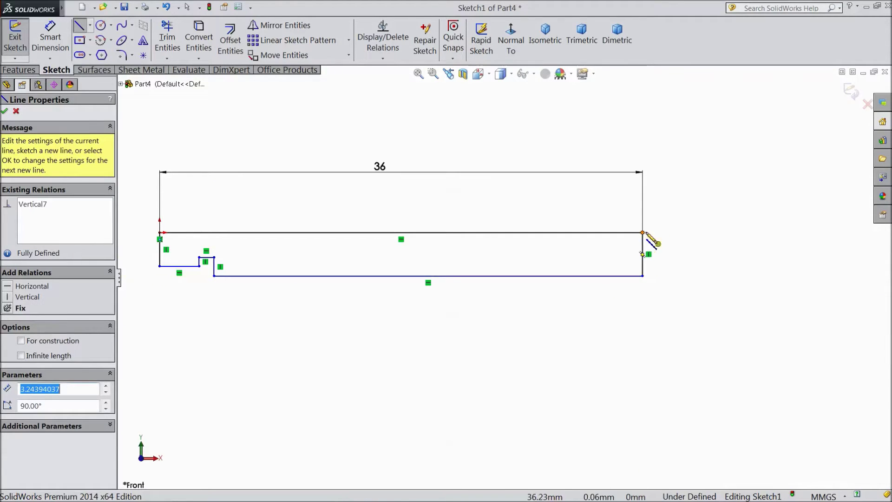
right_click(680, 227)
click(707, 132)
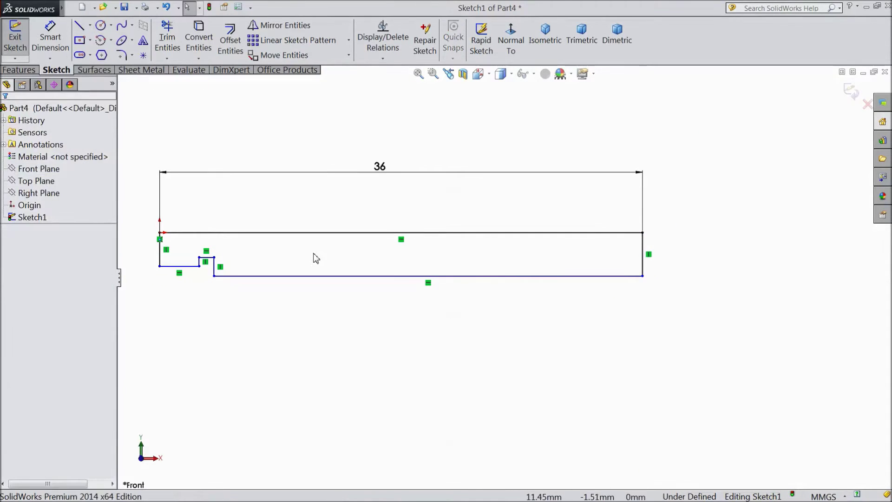
key(f)
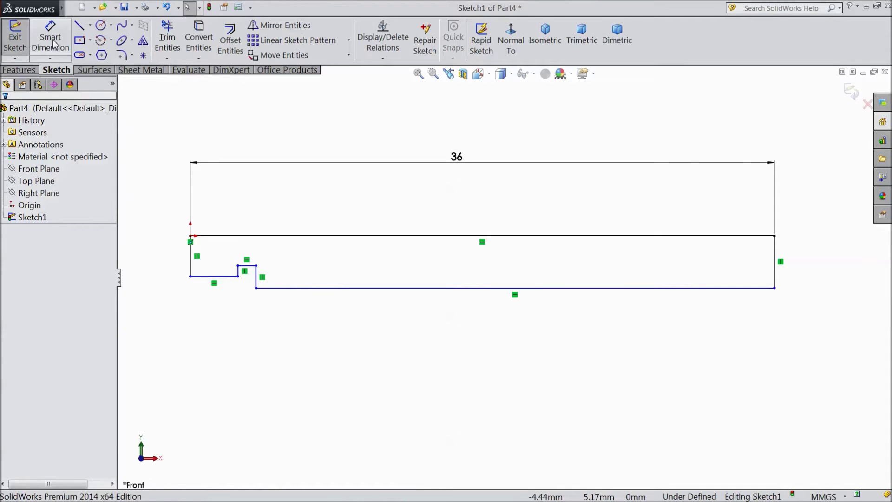
- Dimension the left end edge to 2 mm high and the overall profile height to 2.5 mm
click(51, 41)
click(190, 258)
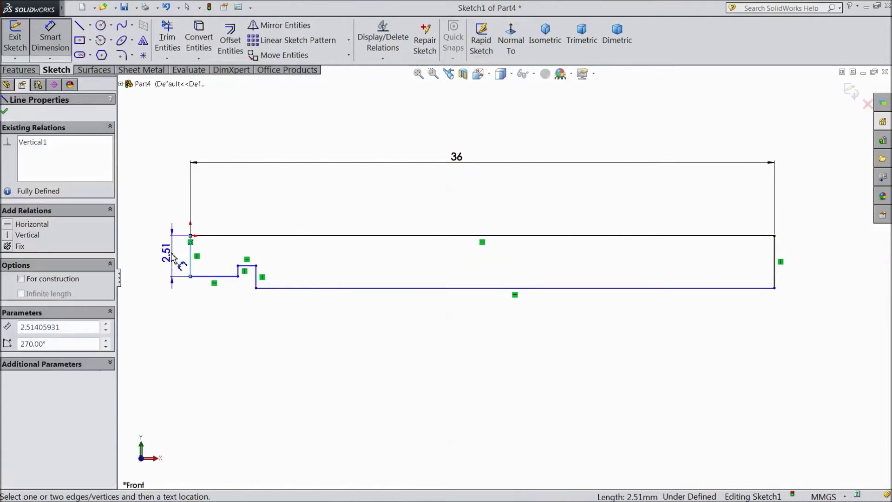
click(173, 257)
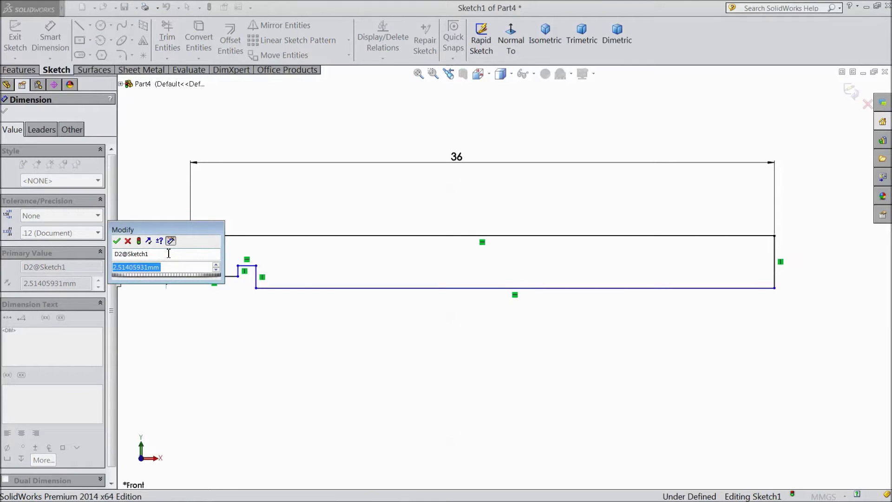
text(2)
click(117, 241)
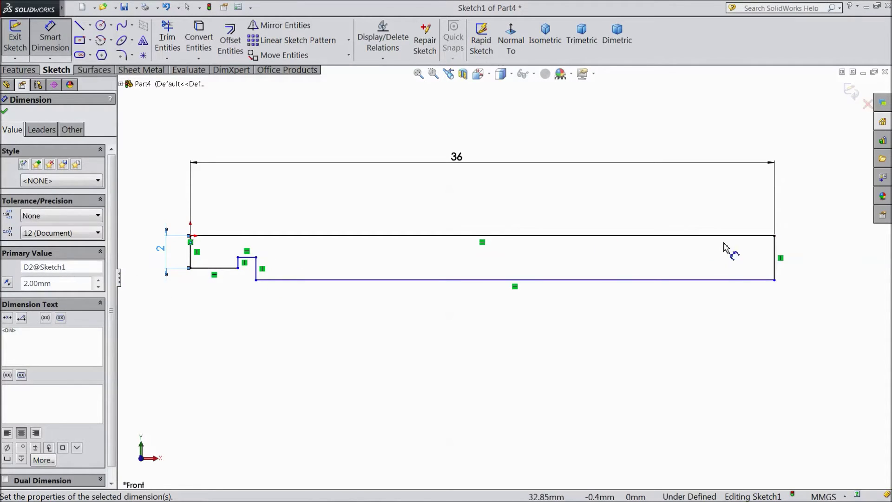
click(749, 237)
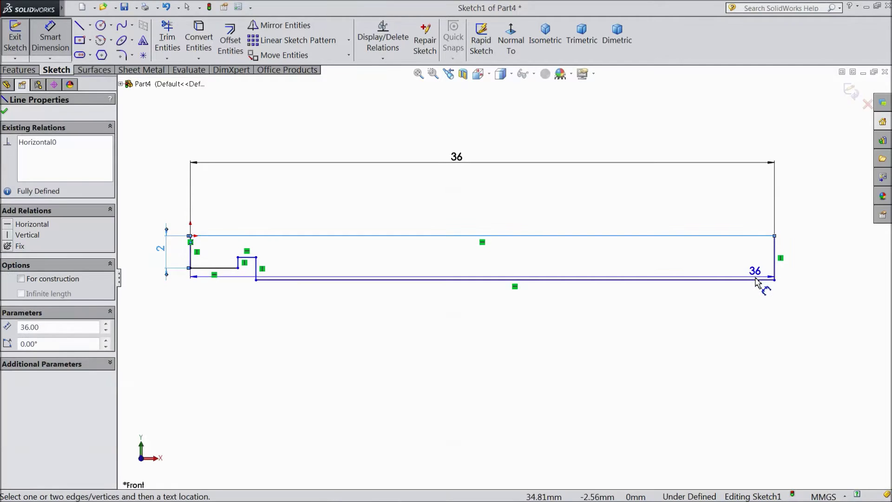
click(757, 280)
click(769, 267)
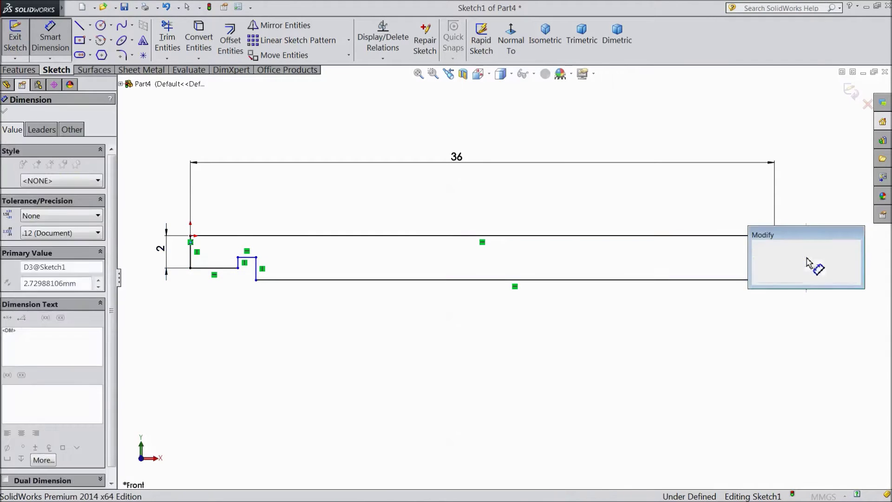
text(2.5)
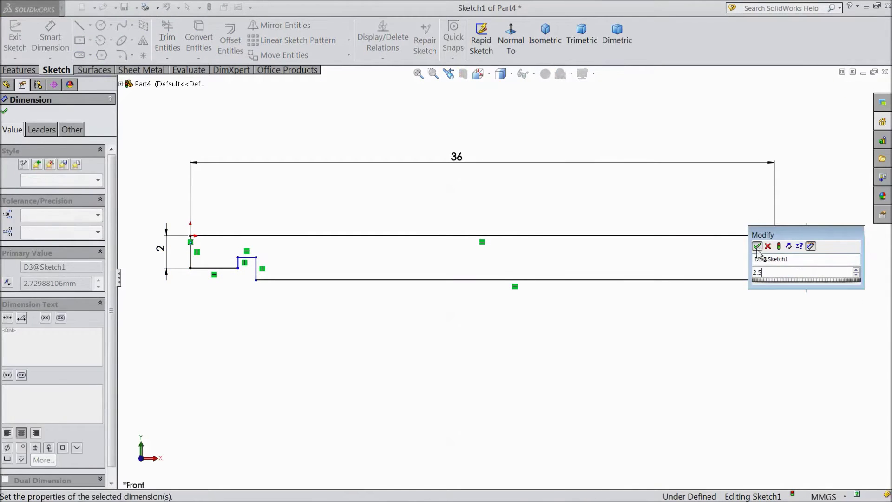
click(758, 247)
scroll(229, 255, down, 2)
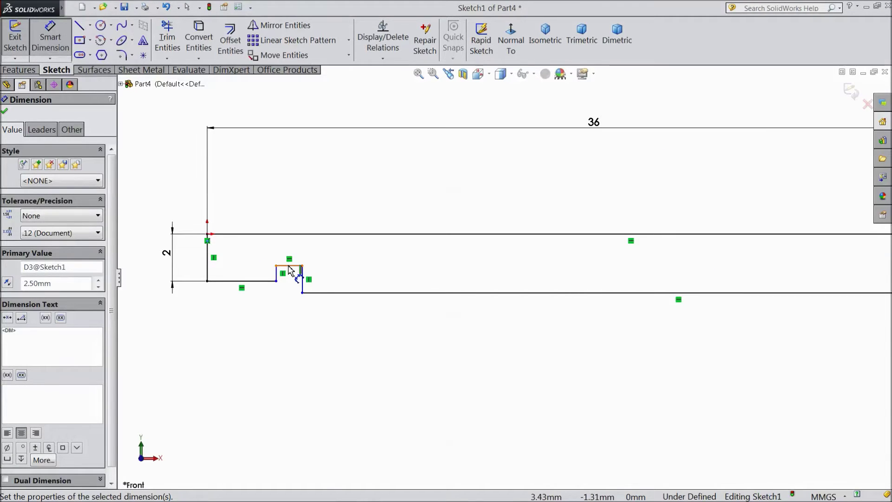
- Dimension the small step's offset to 1.75 mm and the lower-left edge to 3.5 mm long
click(289, 267)
click(297, 234)
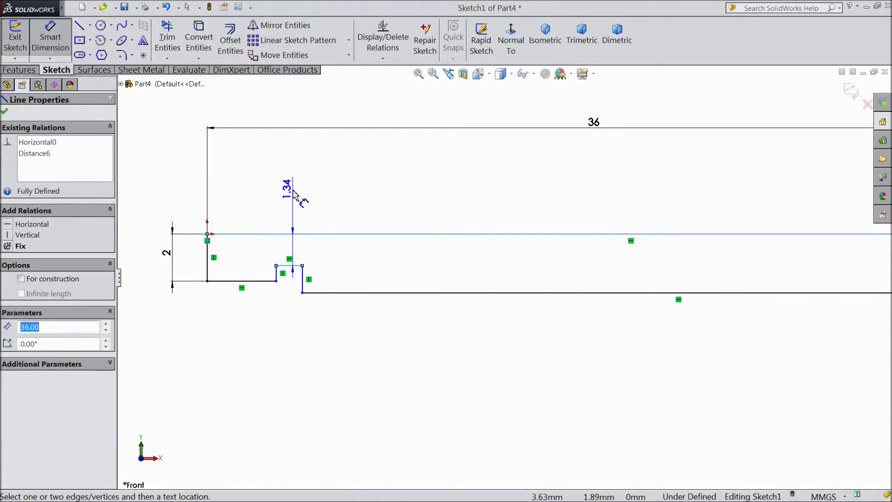
click(295, 194)
text(1.75)
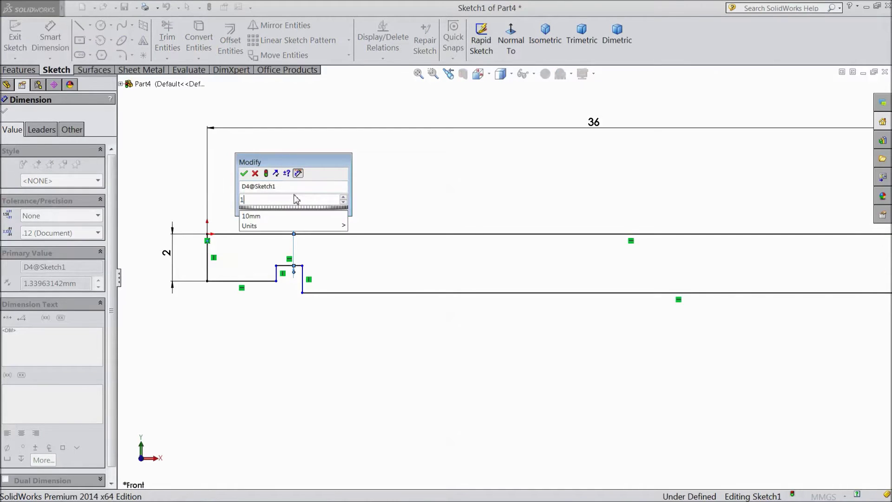
click(244, 173)
click(242, 281)
click(241, 317)
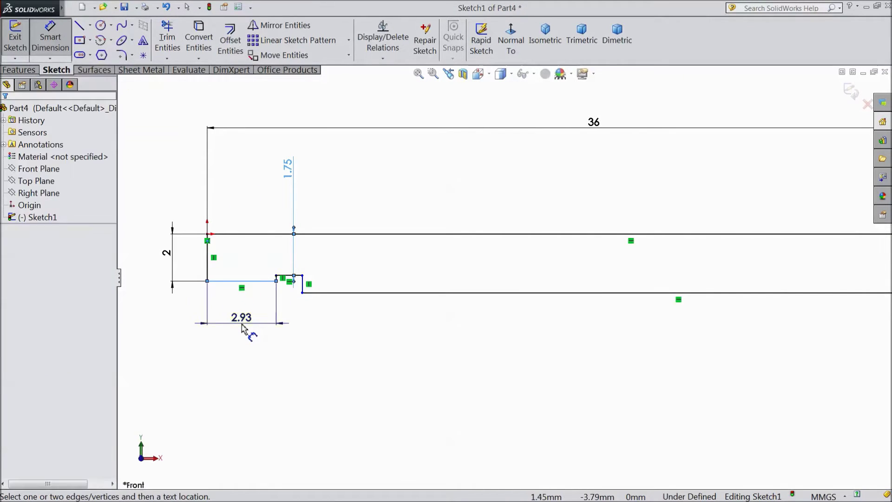
text(3.5)
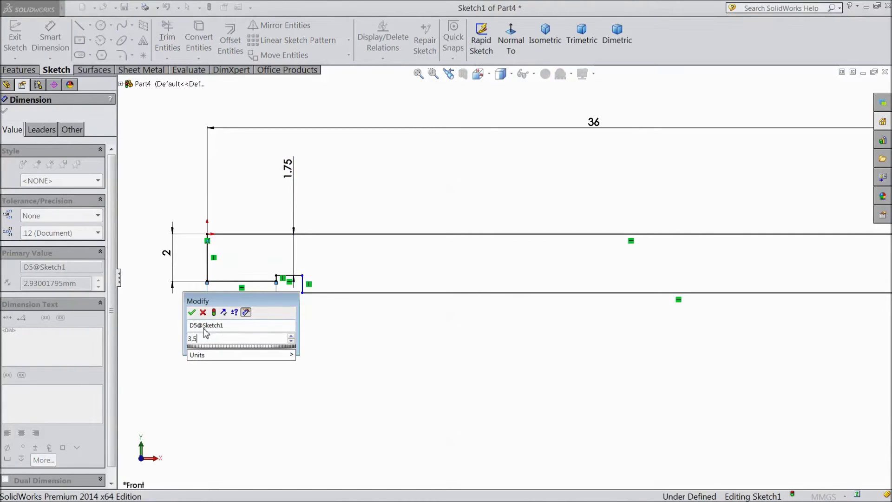
click(192, 313)
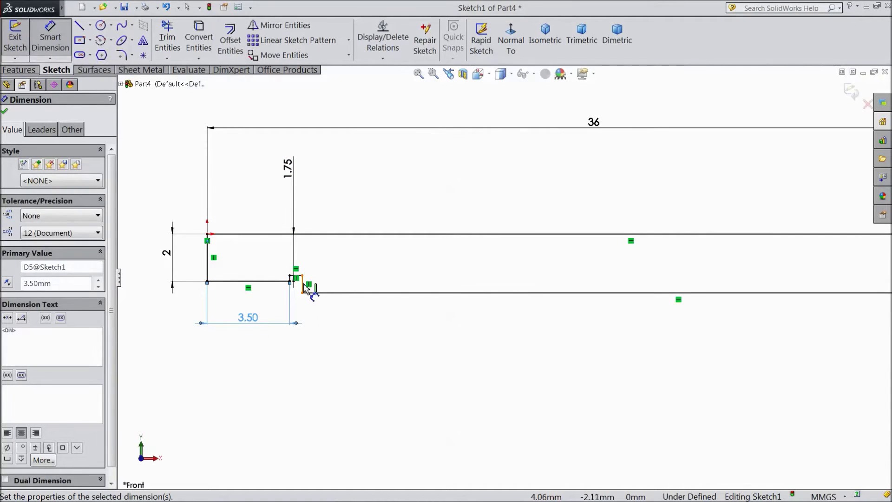
- Add a 4 mm length from the step line to the left end line, fully defining the profile
click(303, 284)
click(207, 263)
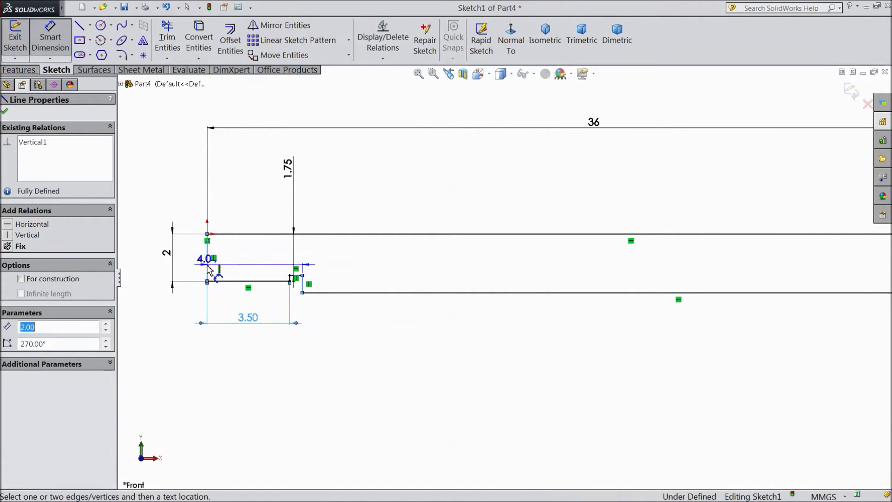
click(258, 369)
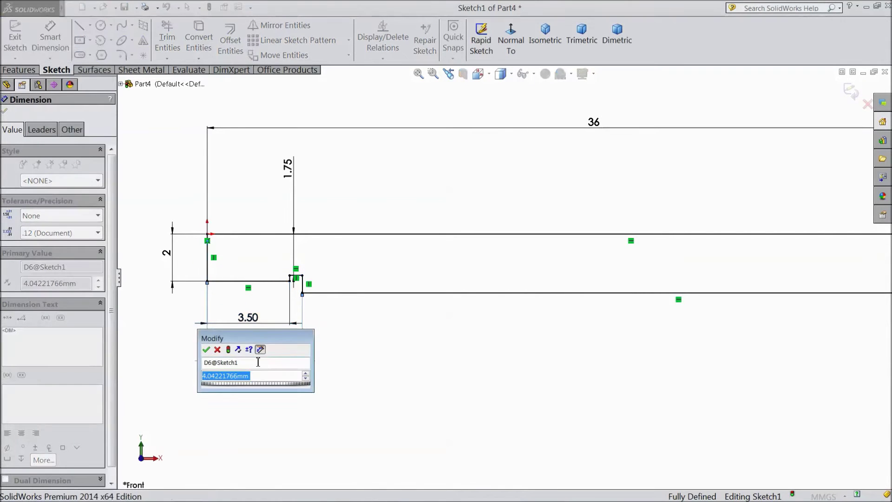
text(4)
click(207, 350)
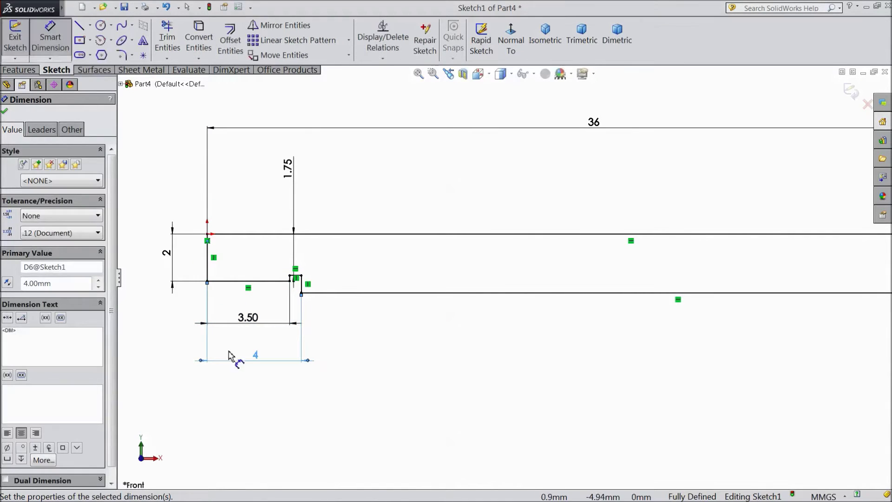
click(4, 112)
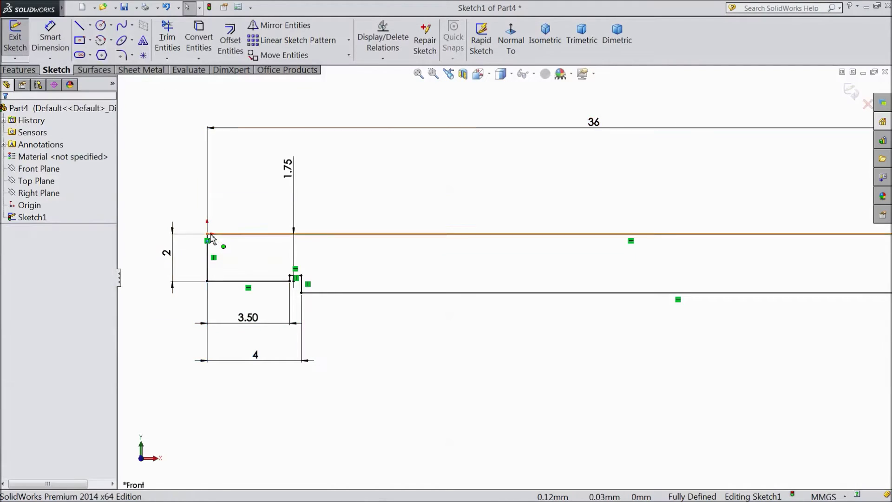
key(f)
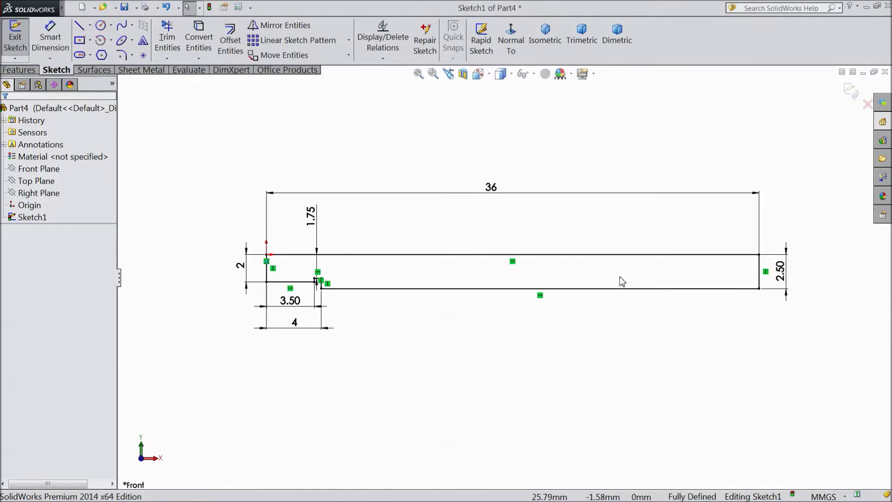
scroll(622, 282, down, 1)
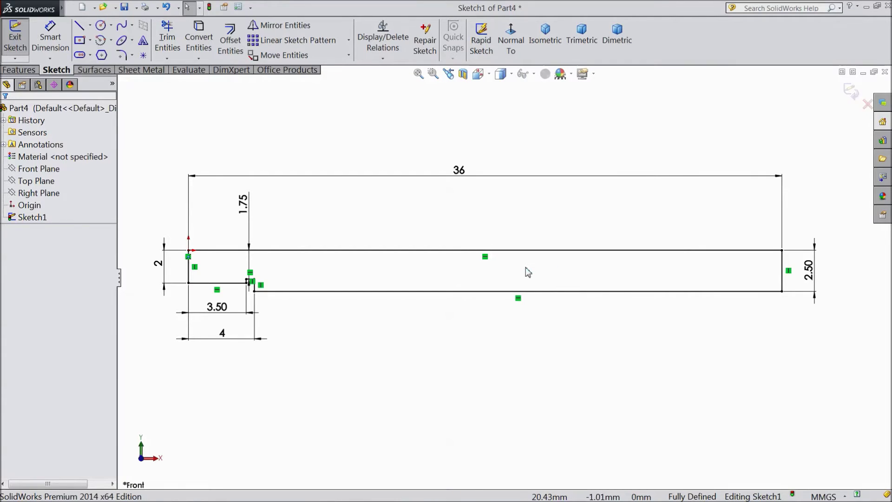
- Revolve Sketch1 360° about the 36 mm top line to create the solid stepped shaft Revolve1
click(39, 135)
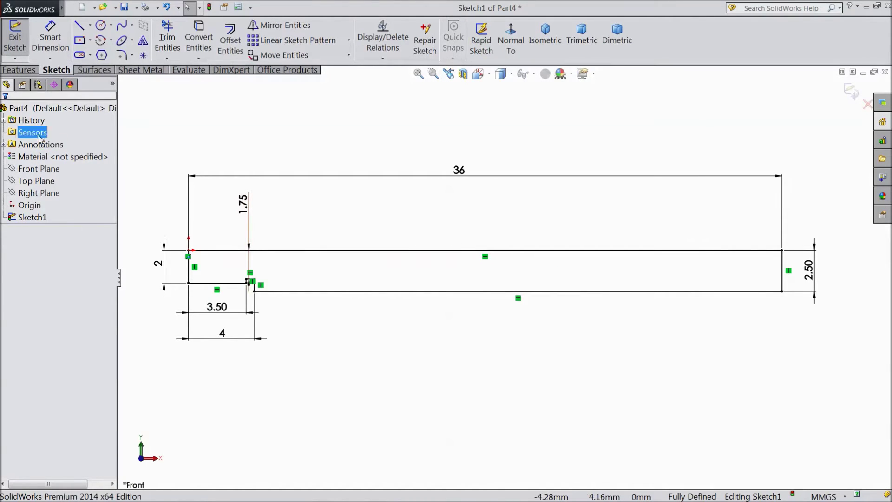
click(28, 74)
click(61, 39)
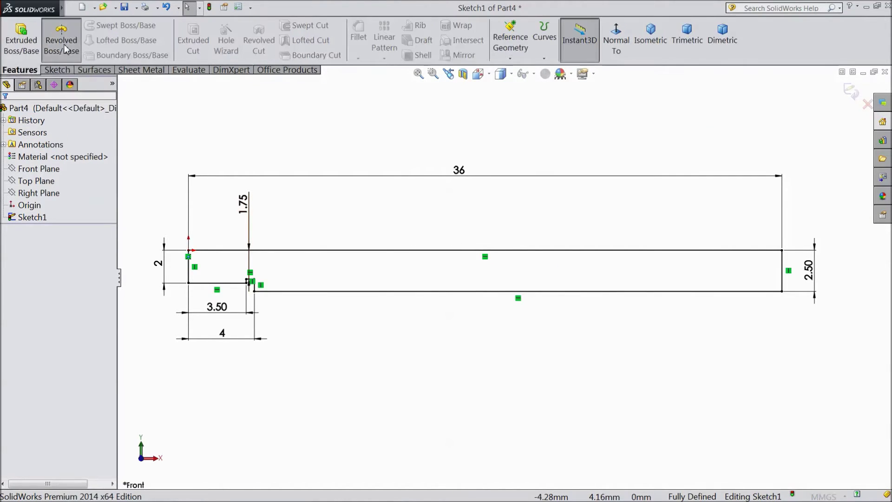
scroll(372, 256, up, 6)
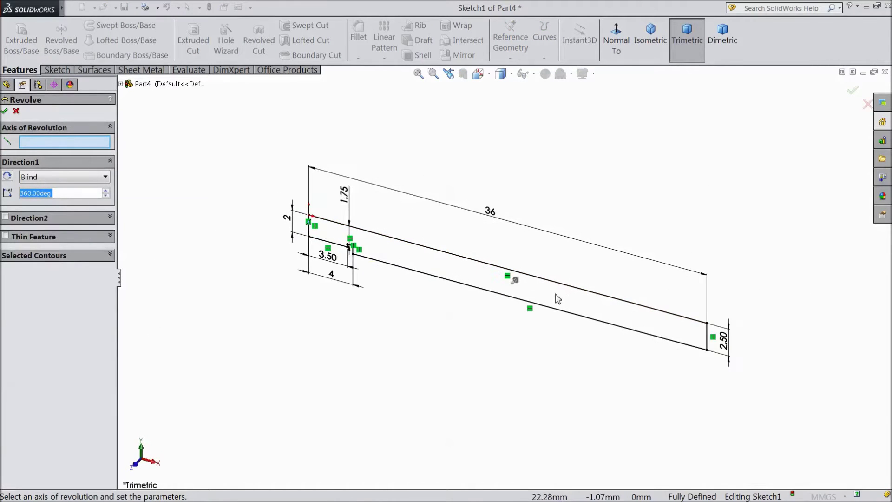
click(507, 268)
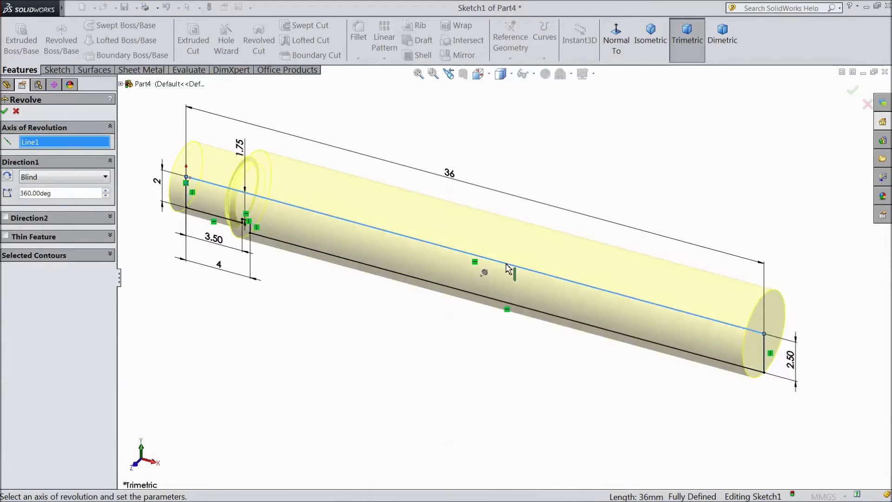
click(4, 111)
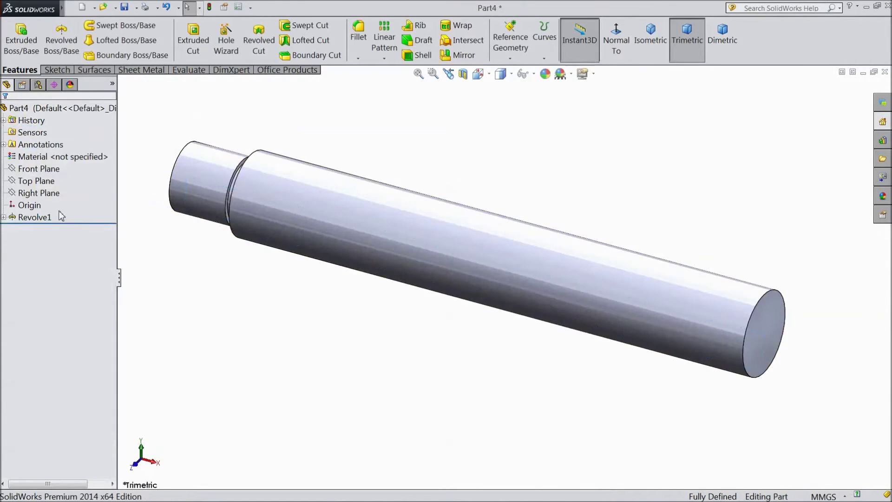
click(41, 182)
- Start a sketch on the Front Plane, view it normal, and draw a circle near the shaft's right end
click(40, 170)
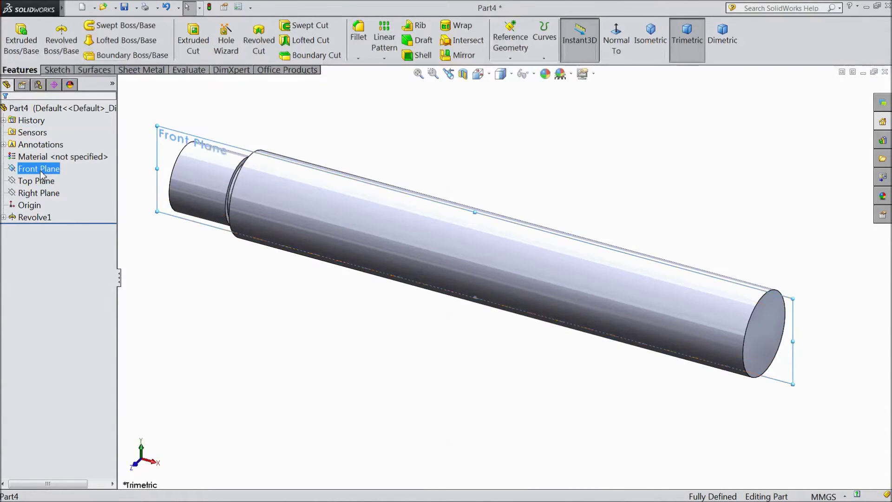
click(49, 163)
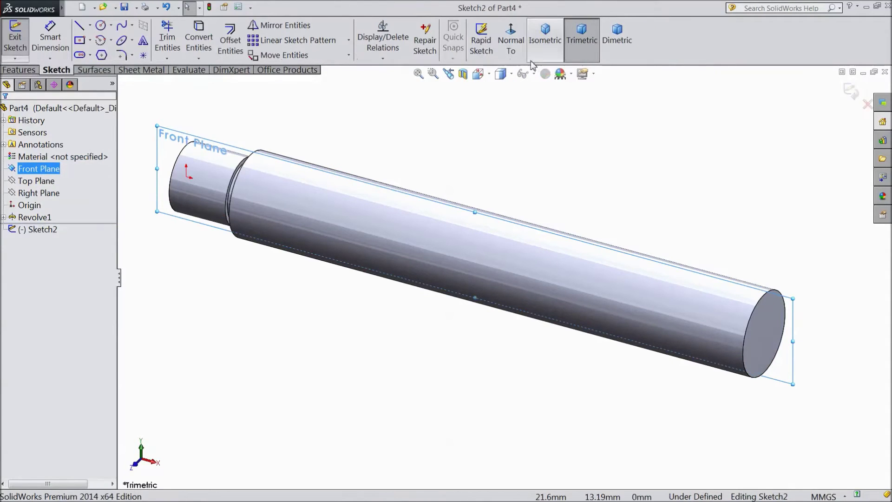
click(513, 44)
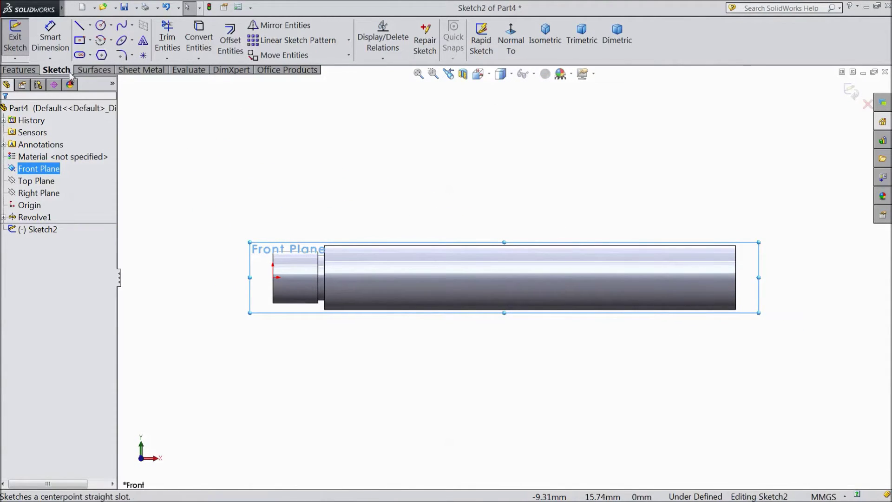
click(101, 25)
scroll(682, 297, down, 1)
scroll(679, 293, down, 1)
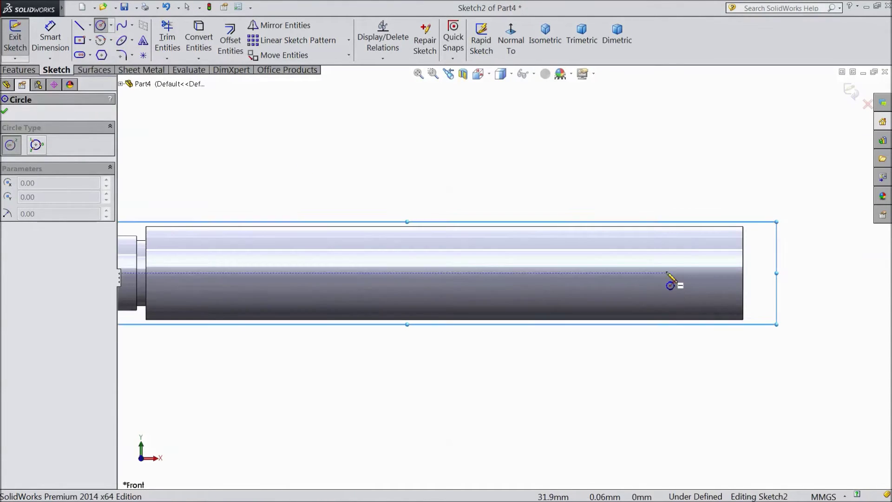
click(666, 273)
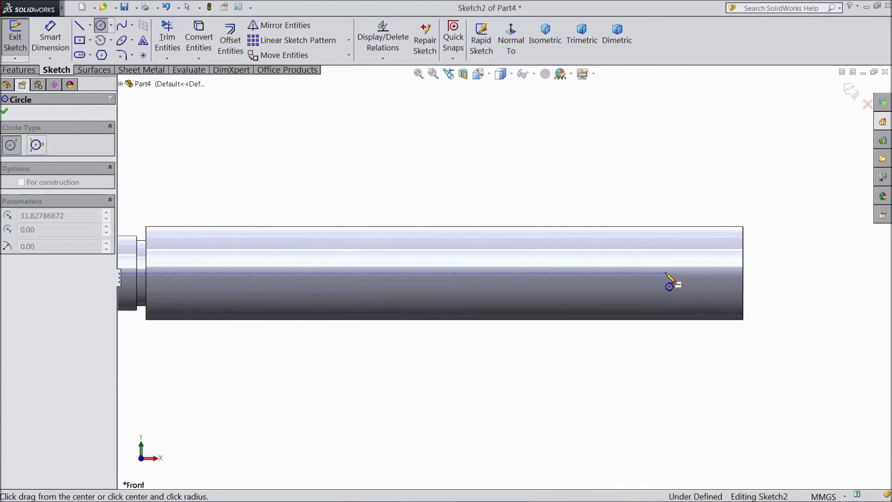
click(682, 296)
- Dimension the circle to Ø2.50 mm and 2 mm from the shaft's right end
click(50, 37)
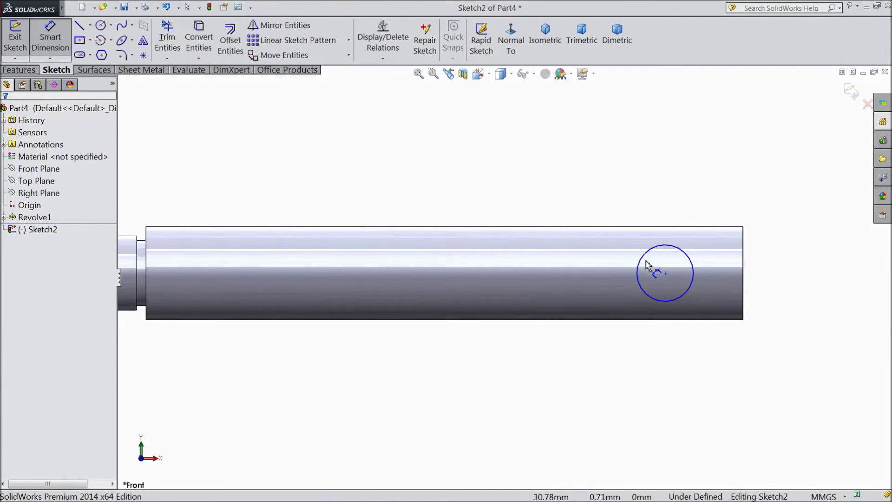
click(651, 252)
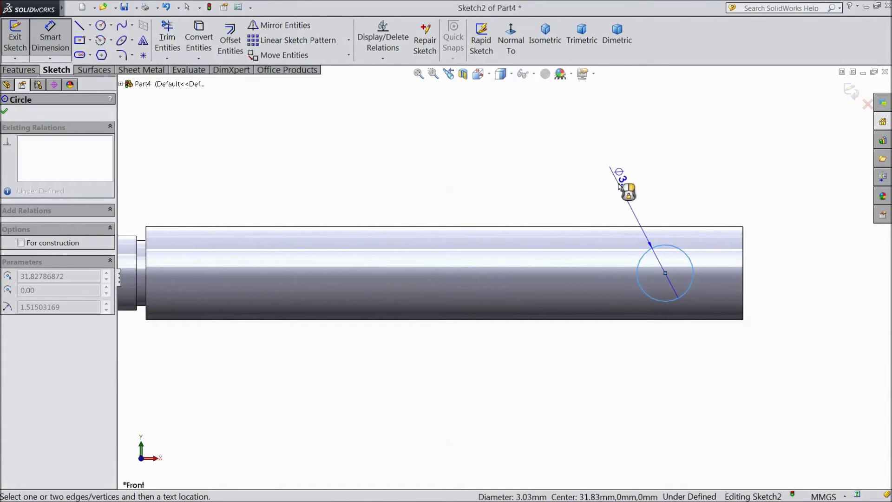
click(619, 185)
text(2.5)
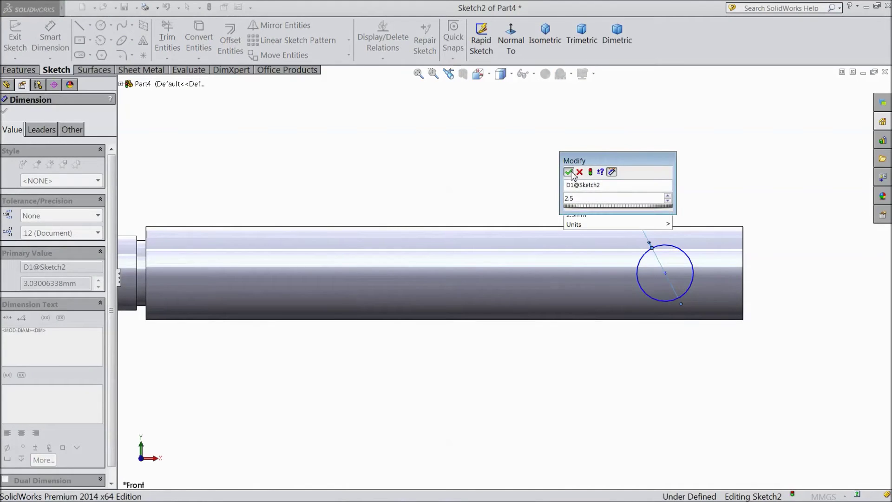
click(569, 172)
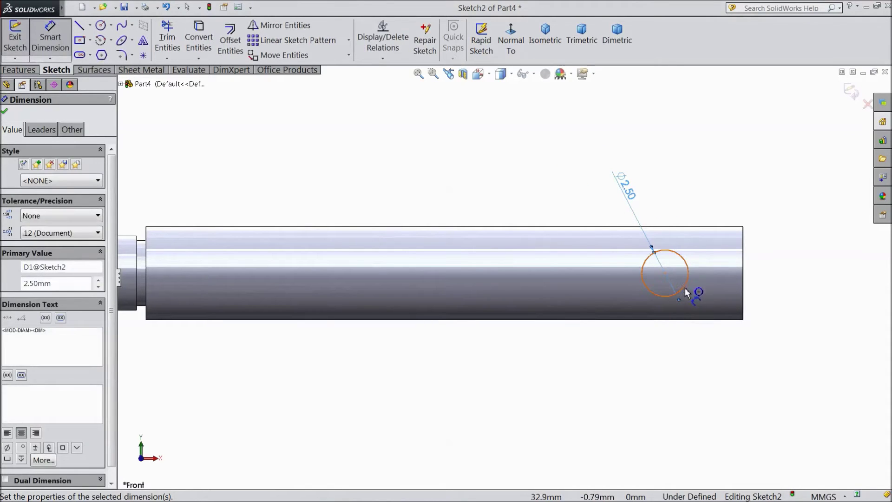
click(684, 284)
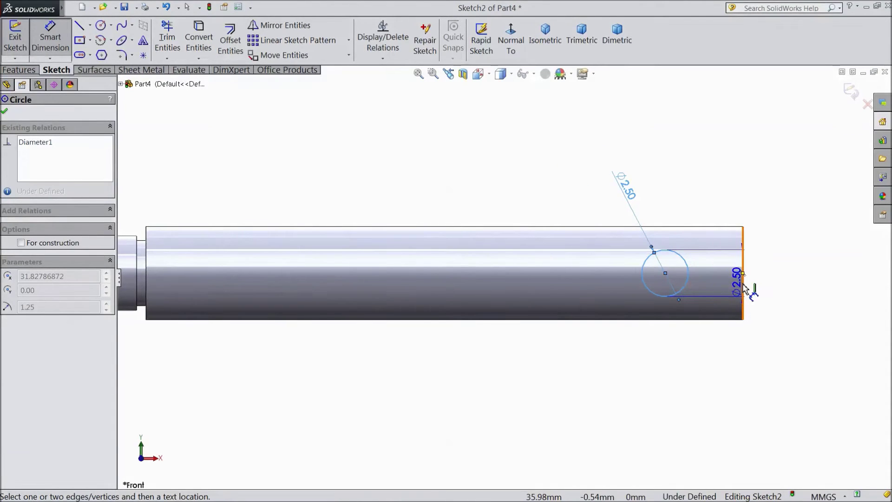
click(743, 288)
click(728, 192)
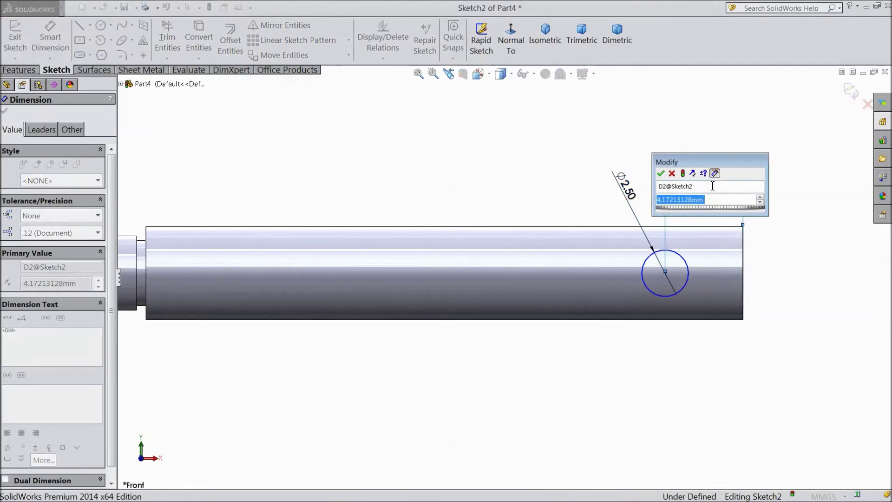
text(2)
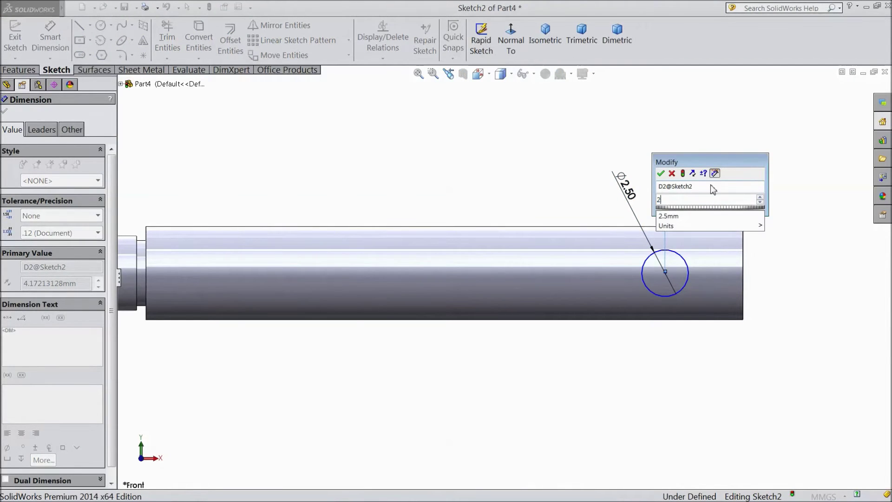
click(661, 173)
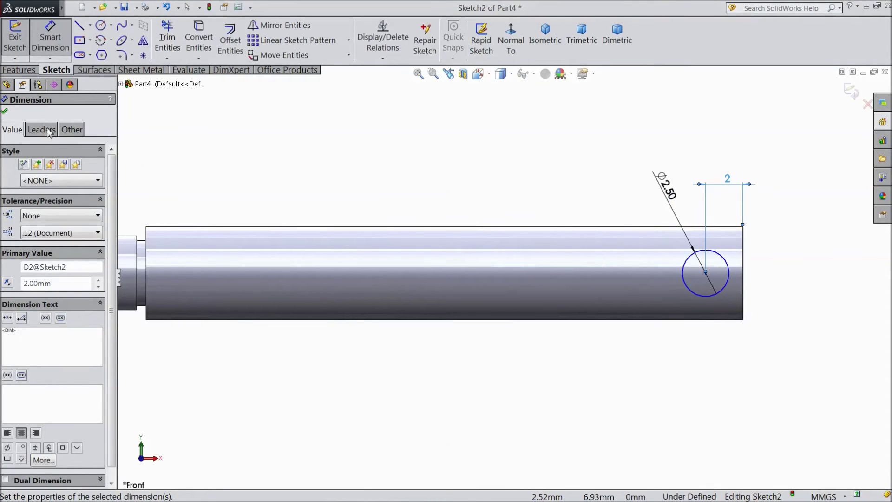
click(4, 113)
- Extrude-cut the Ø2.50 mm circle Mid Plane with 10 mm depth through the shaft
click(19, 70)
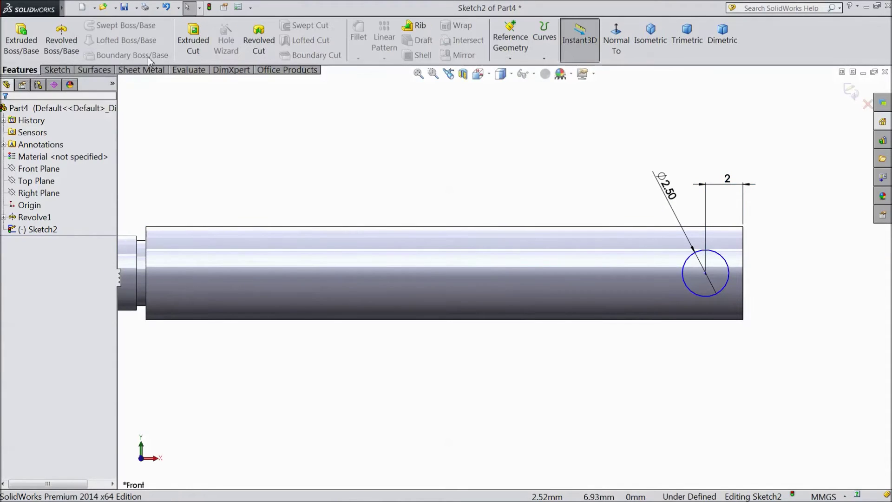
click(193, 40)
middle_drag(467, 164, 424, 227)
scroll(614, 337, down, 2)
scroll(613, 337, down, 1)
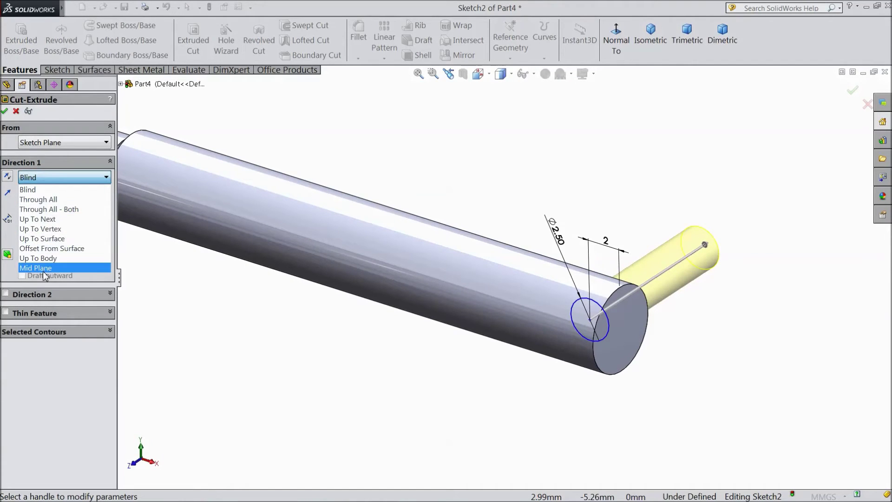
click(44, 266)
middle_drag(263, 334, 368, 359)
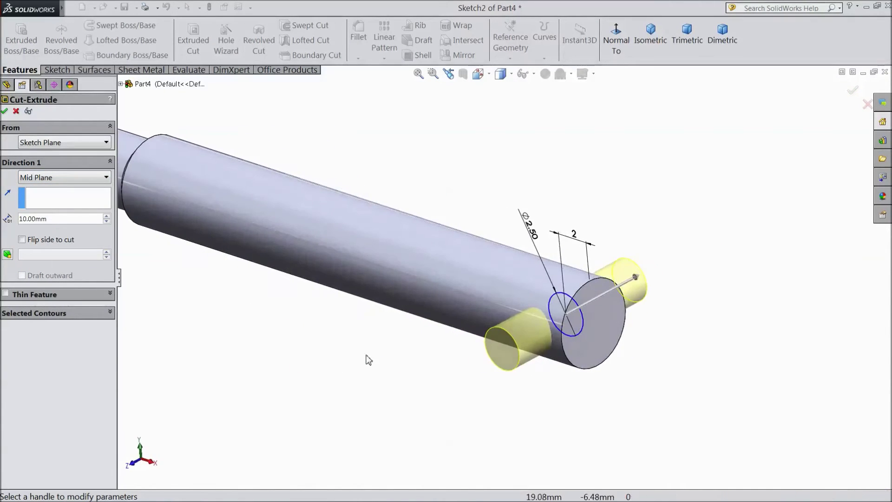
click(4, 112)
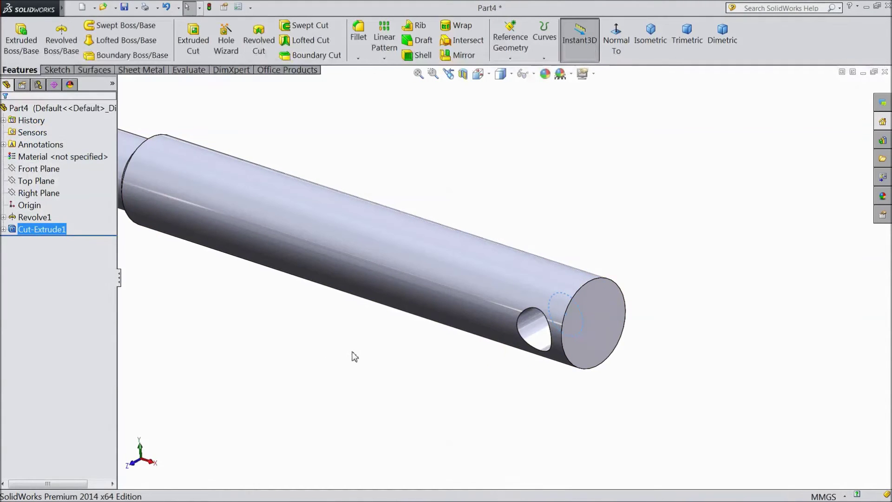
scroll(354, 356, down, 2)
- Sketch a center rectangle on the shaft's end face, centred at the origin and extending past the circle
middle_drag(450, 372, 425, 364)
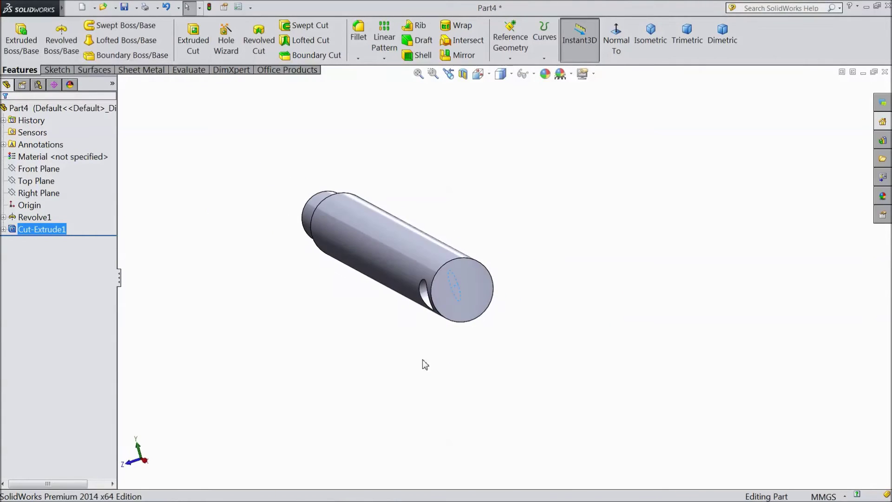
click(459, 303)
click(498, 271)
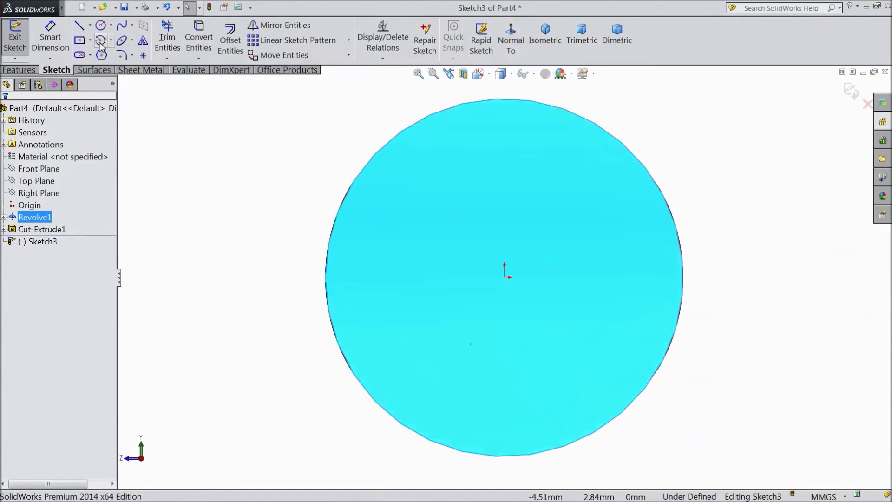
click(90, 41)
click(120, 68)
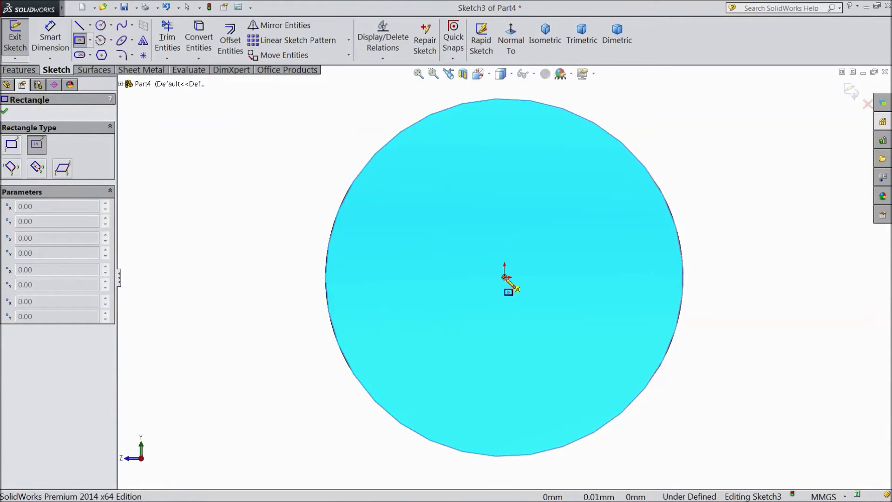
click(505, 278)
scroll(505, 278, up, 2)
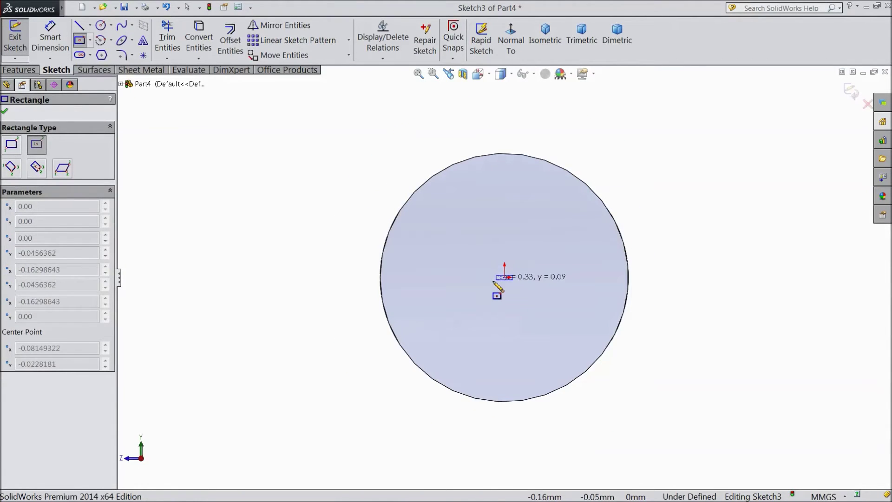
click(447, 101)
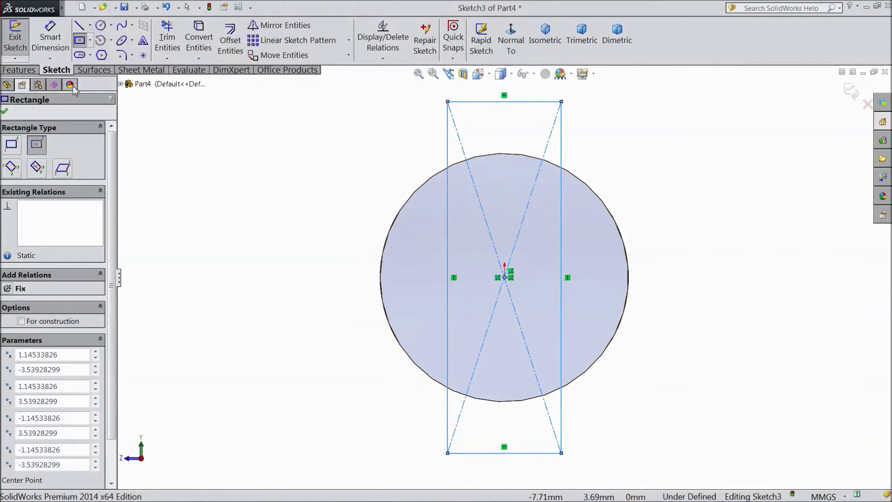
- Dimension the rectangle's width to 2.10 mm
click(50, 37)
key(z)
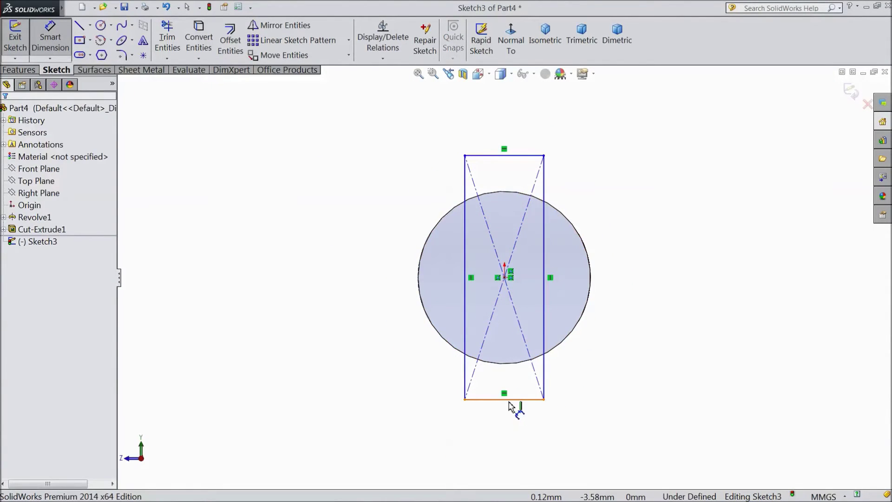
click(511, 407)
click(509, 426)
text(2.)
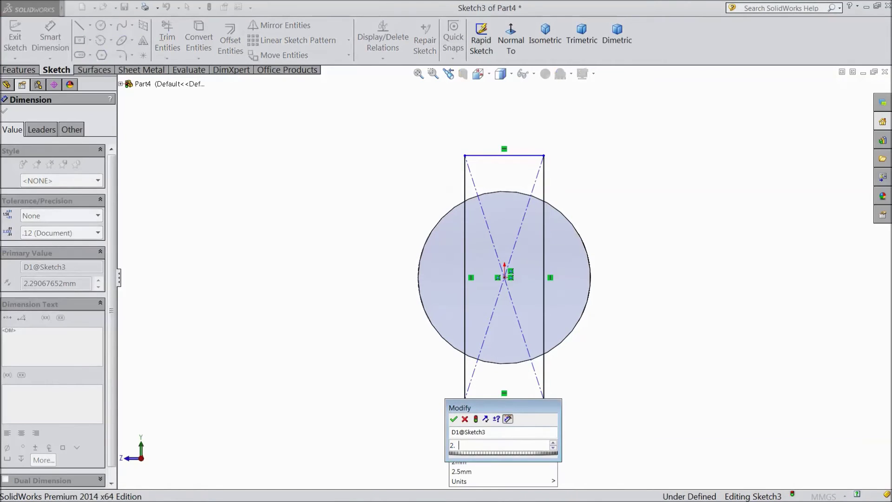
text(10)
click(454, 419)
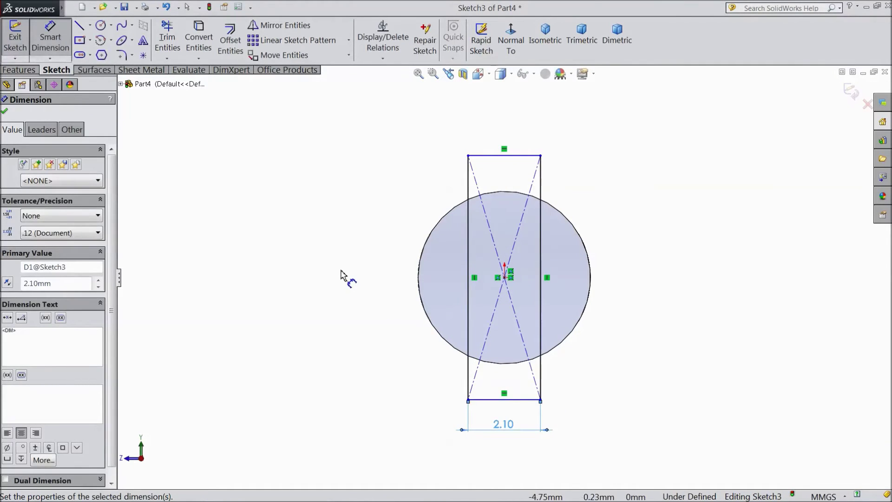
mouse_move(341, 274)
middle_down()
mouse_move(367, 282)
mouse_move(370, 303)
mouse_move(394, 327)
middle_up()
- Extrude-cut the rectangle Blind 5.50 mm deep into the shaft's end, creating Cut-Extrude2
click(14, 72)
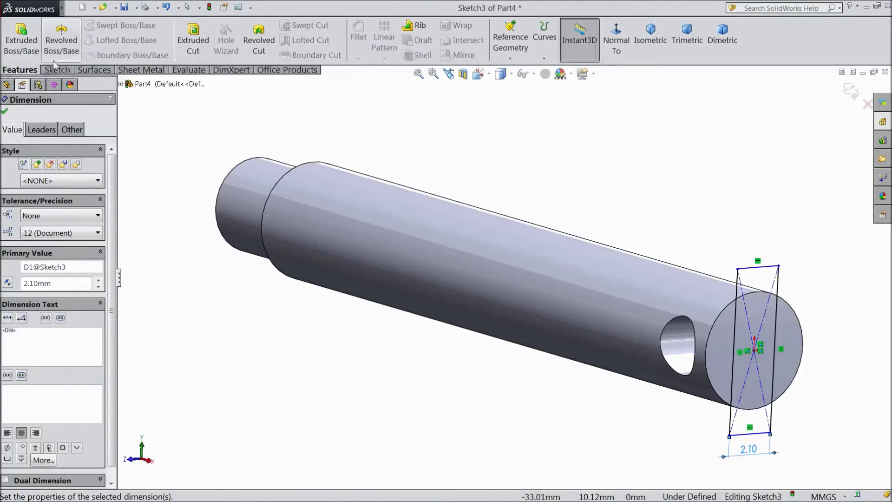
click(192, 40)
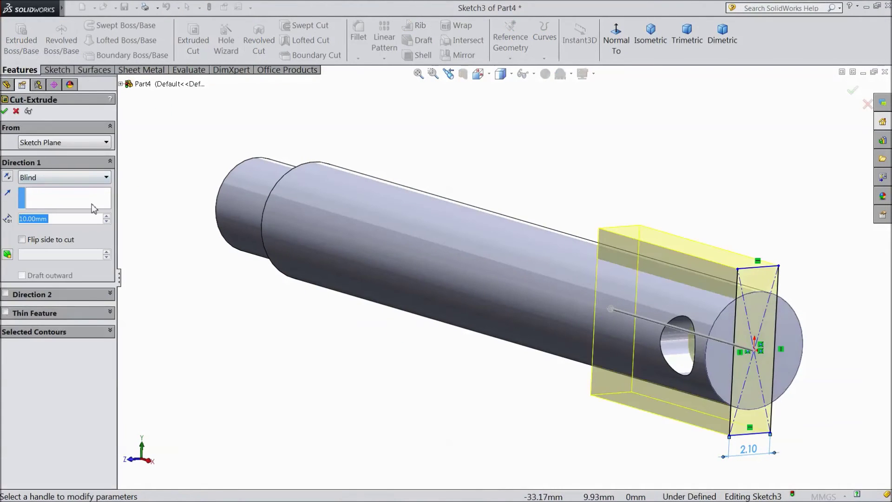
text(5.5)
key(Return)
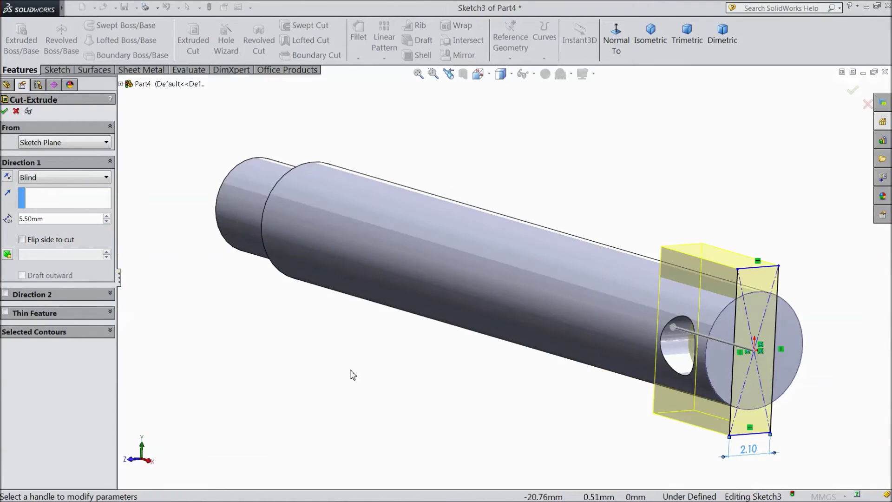
middle_drag(353, 375, 398, 389)
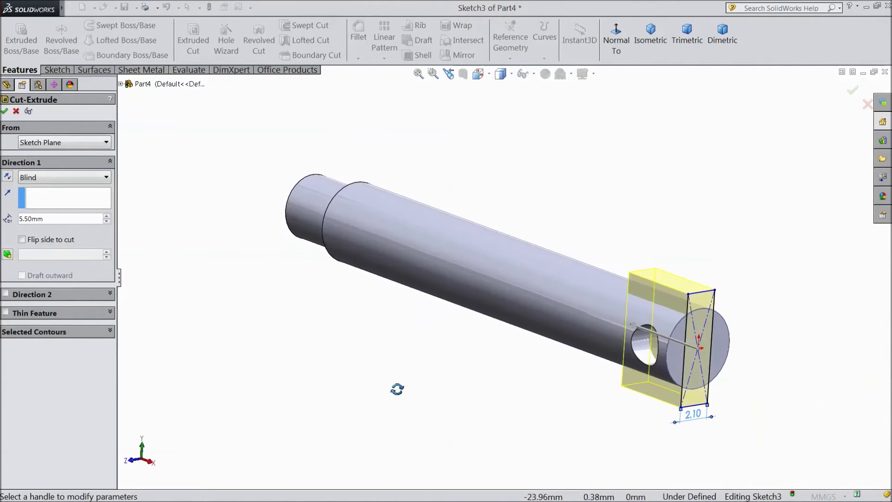
scroll(744, 409, down, 2)
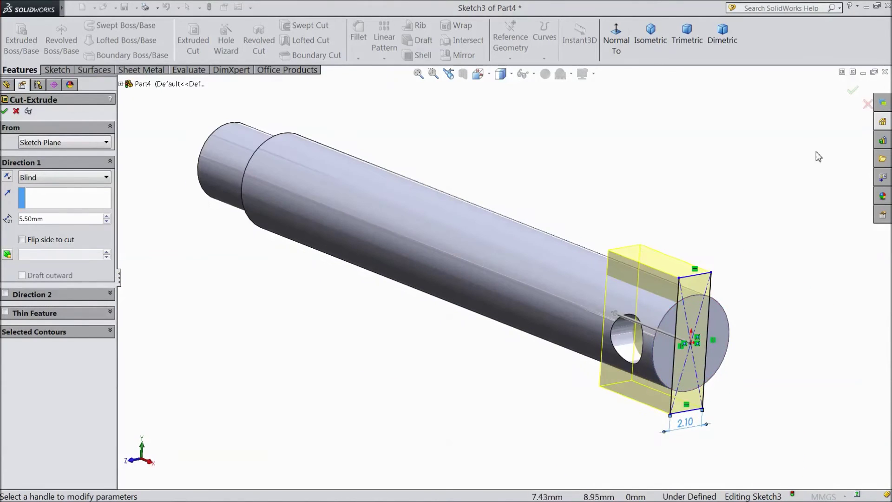
click(853, 92)
click(763, 216)
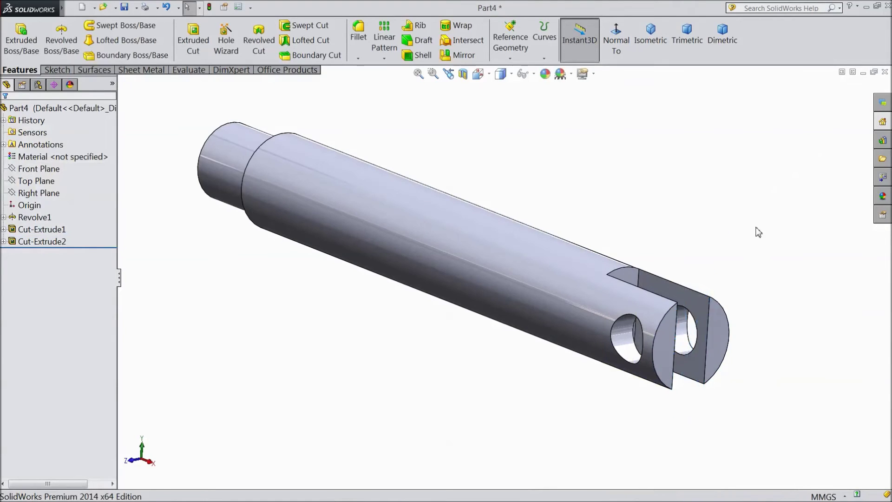
middle_drag(757, 231, 627, 195)
click(358, 58)
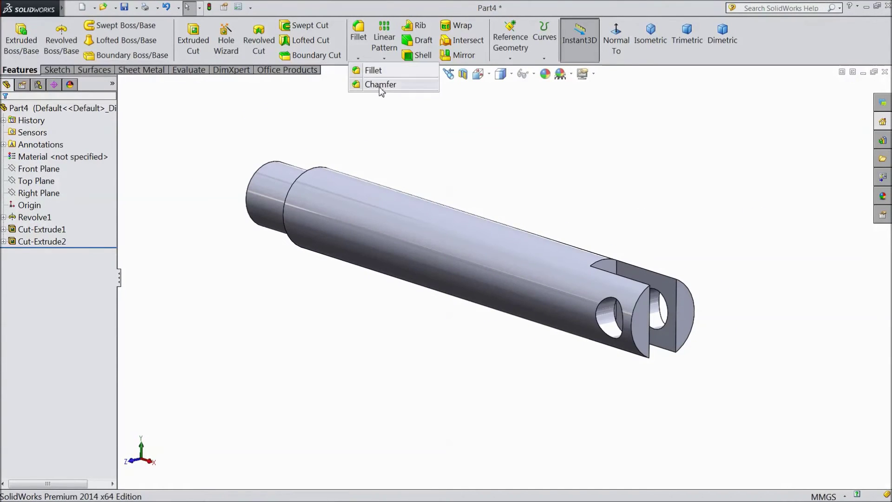
- Chamfer the step's circular edge and the small end's outer edge at 0.25 mm × 45°
click(377, 84)
text(0.25)
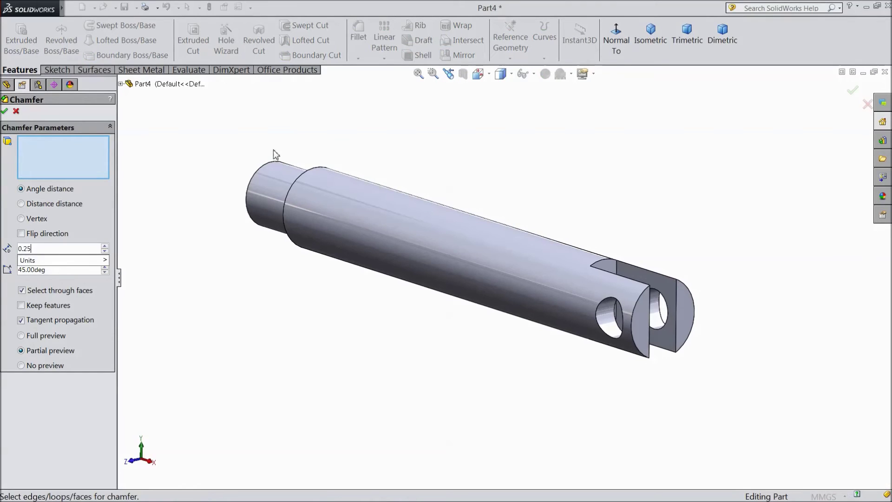
key(Return)
middle_drag(198, 199, 258, 273)
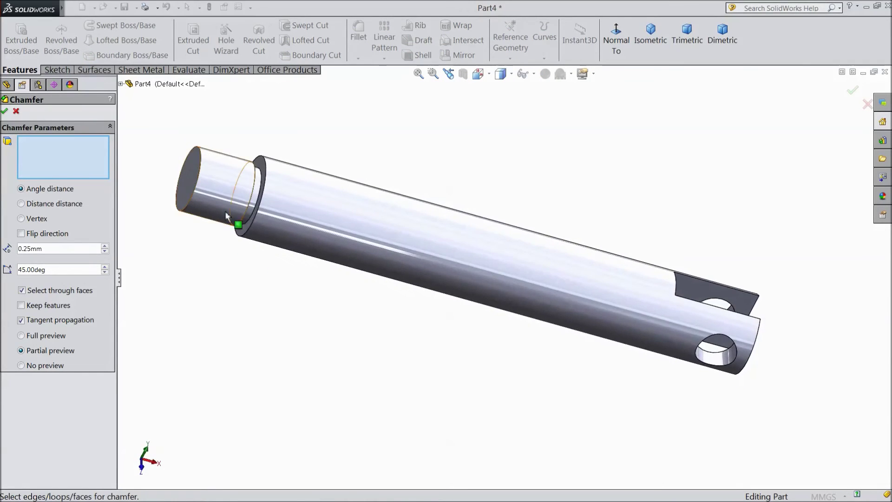
scroll(228, 195, down, 3)
click(384, 265)
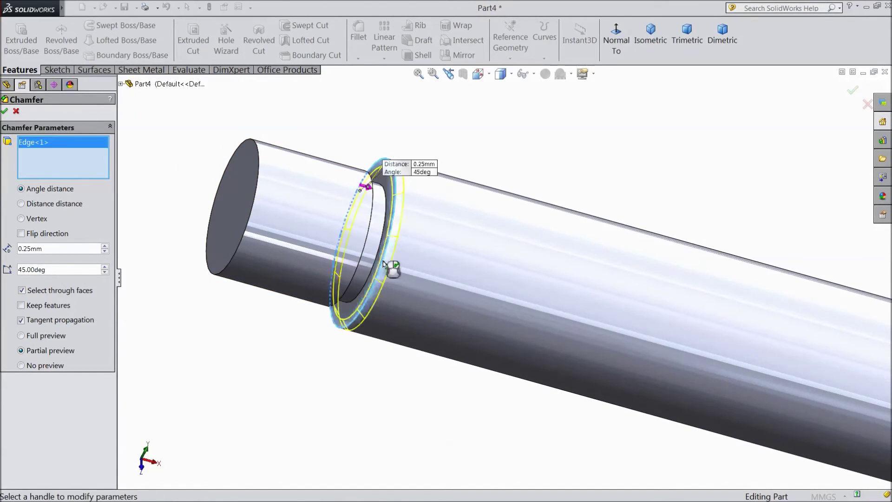
click(249, 234)
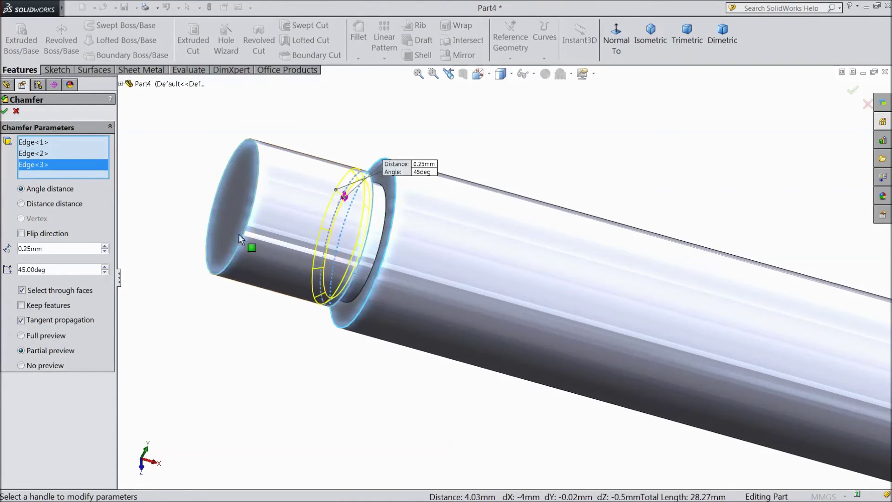
click(5, 112)
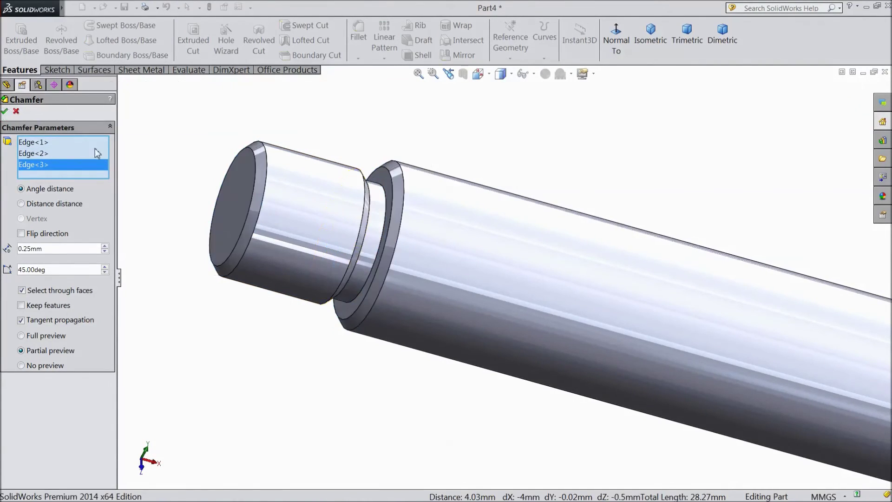
- Orbit and zoom around the shaft to inspect the slotted, chamfered end
scroll(233, 205, up, 5)
middle_drag(519, 370, 457, 339)
scroll(691, 367, down, 3)
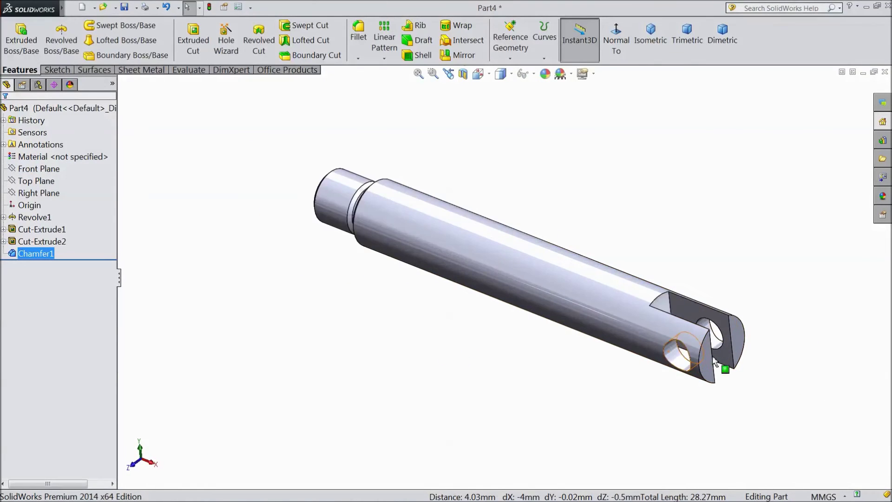
scroll(697, 325, up, 2)
scroll(453, 266, down, 2)
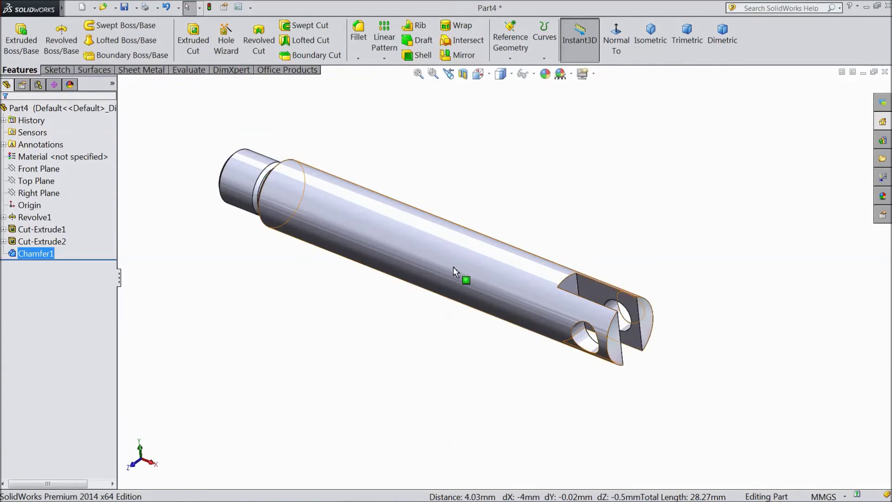
scroll(409, 254, up, 1)
middle_drag(458, 226, 481, 182)
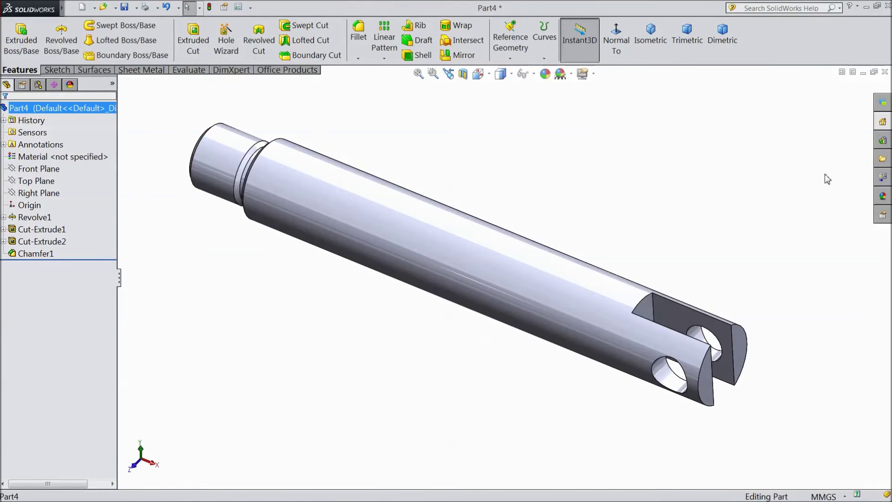
- Apply the Metal > Steel satin finish stainless steel appearance to the piston rod
click(881, 197)
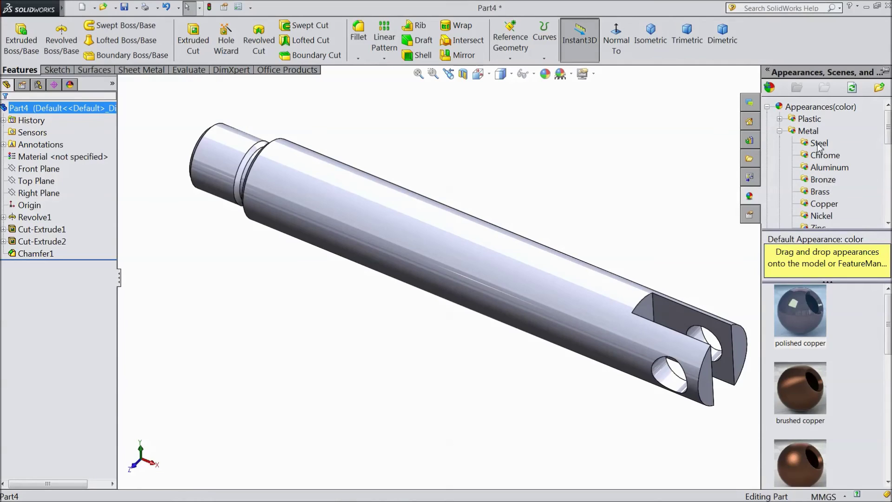
click(819, 144)
scroll(822, 353, down, 3)
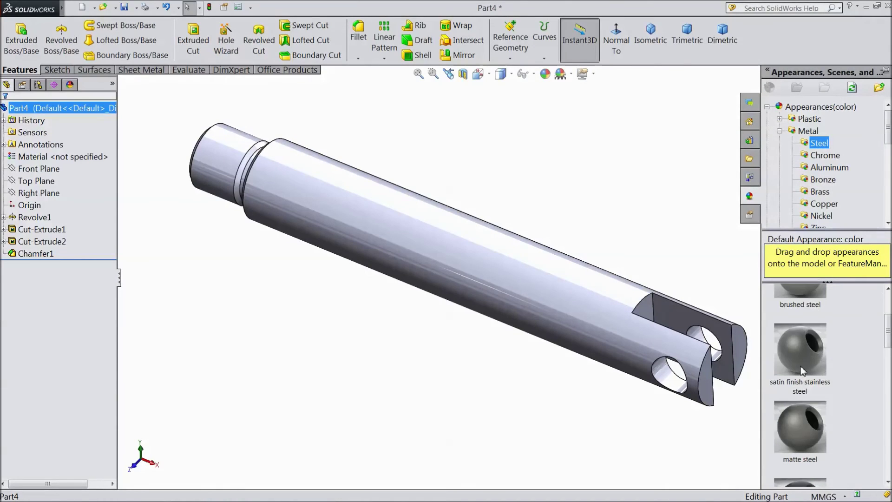
middle_drag(325, 344, 673, 277)
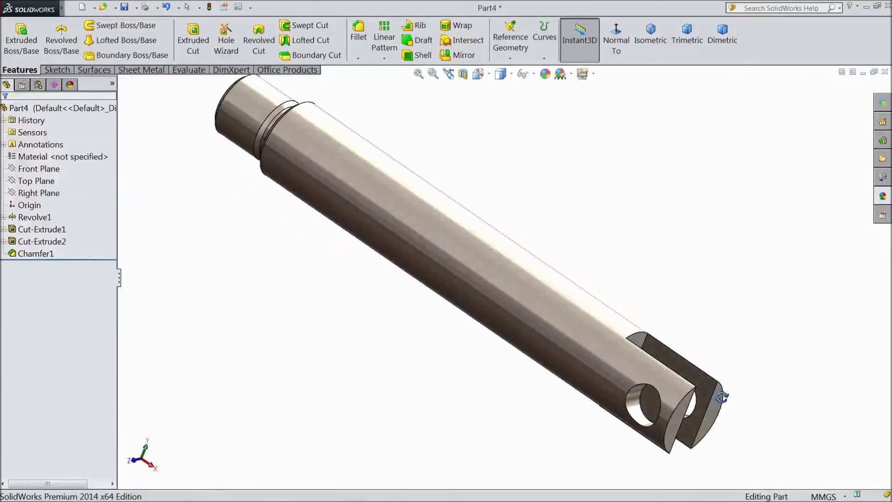